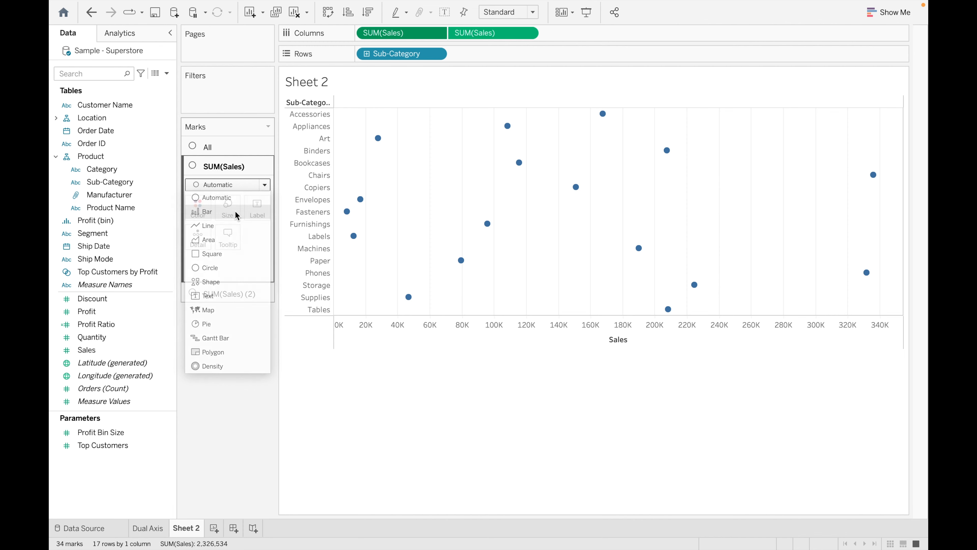
Slightly enlarge the circles of the second SUM(Sales) measure so they stand out at the bar ends
left_click(237, 297)
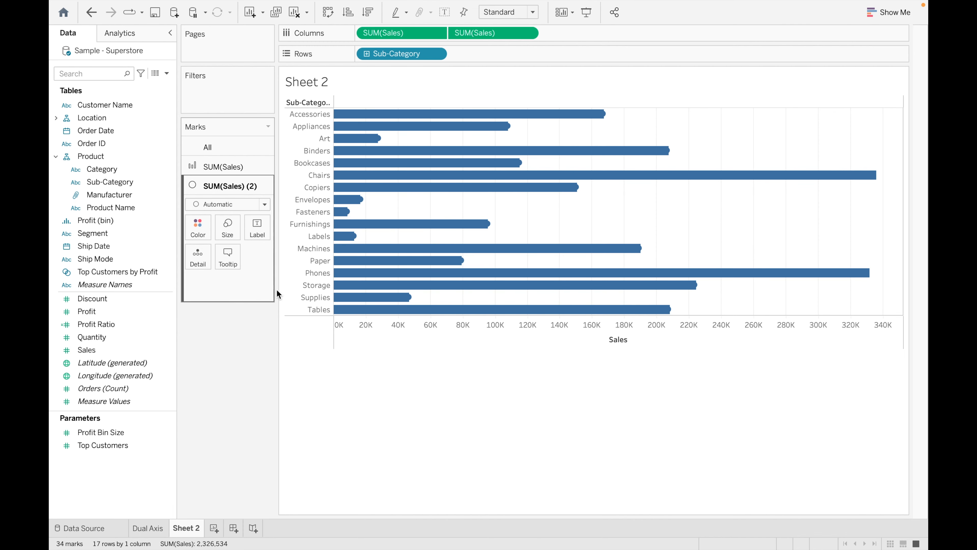
left_click(253, 164)
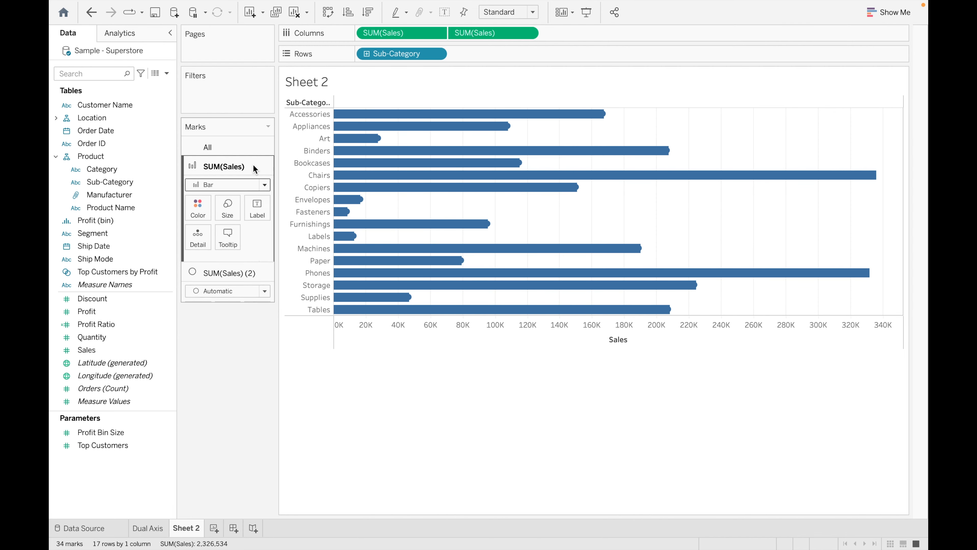
left_click(250, 294)
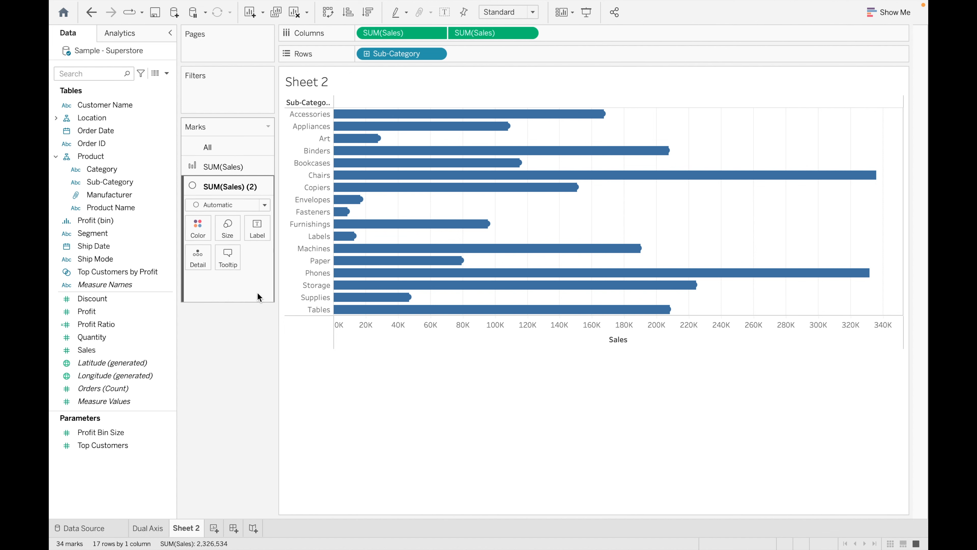
left_click(235, 222)
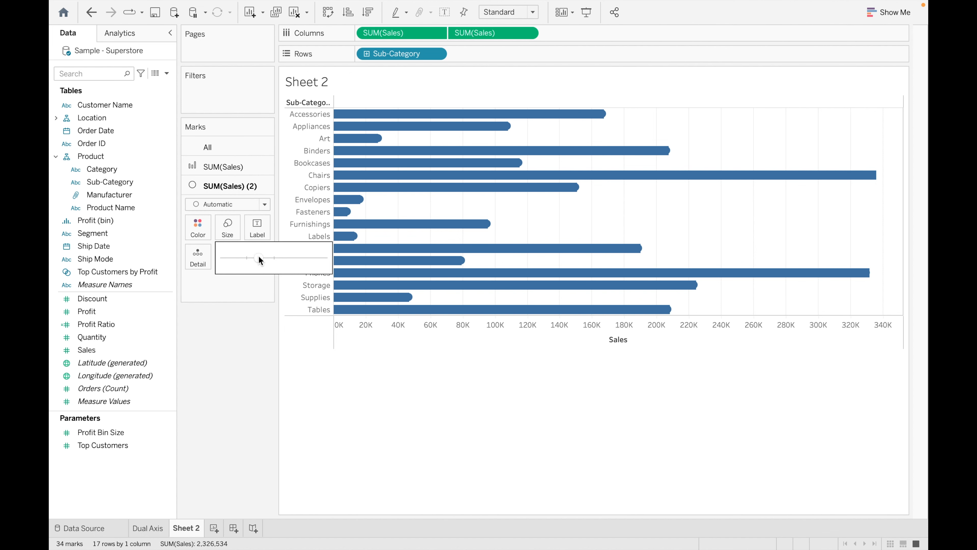
left_click_drag(269, 258, 271, 257)
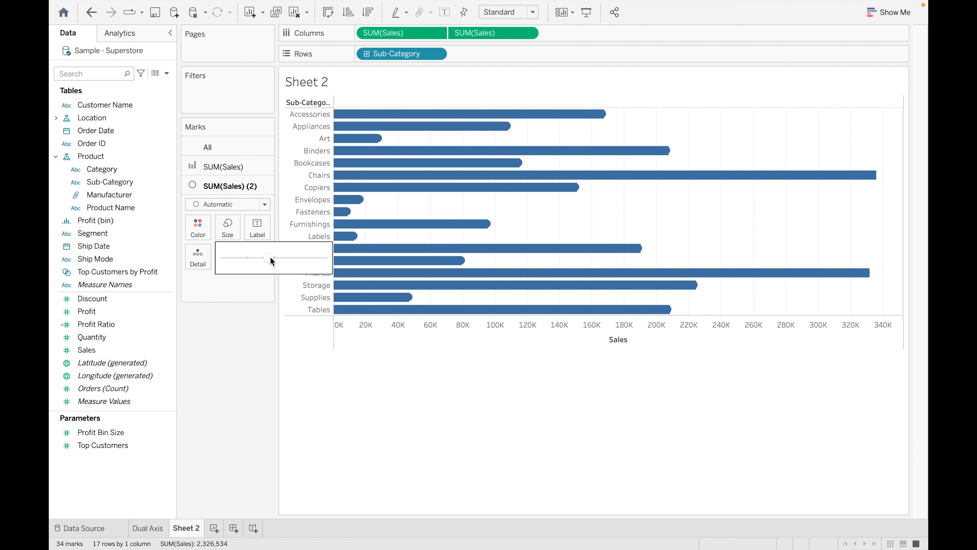
left_click(235, 334)
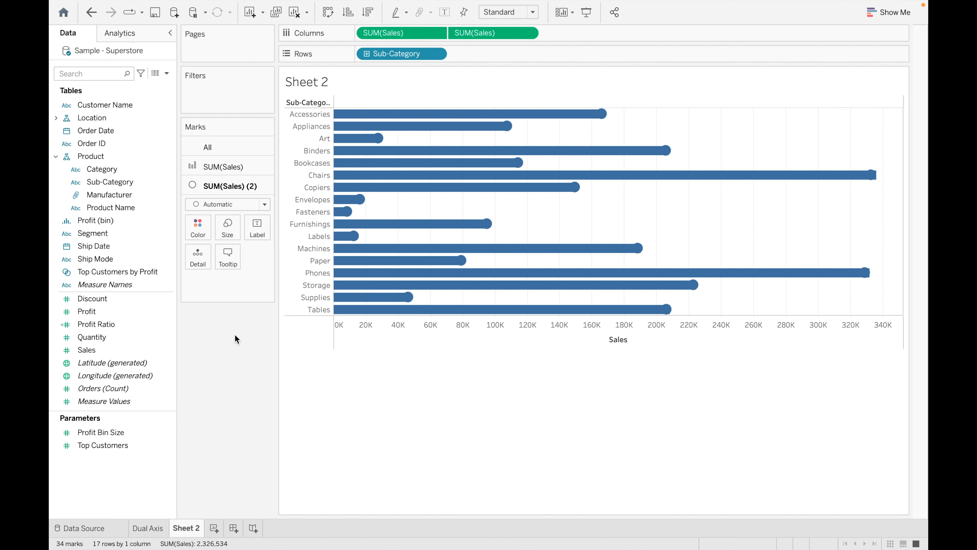
Make the bars of the first SUM(Sales) measure thinner to form lollipop sticks
left_click(243, 169)
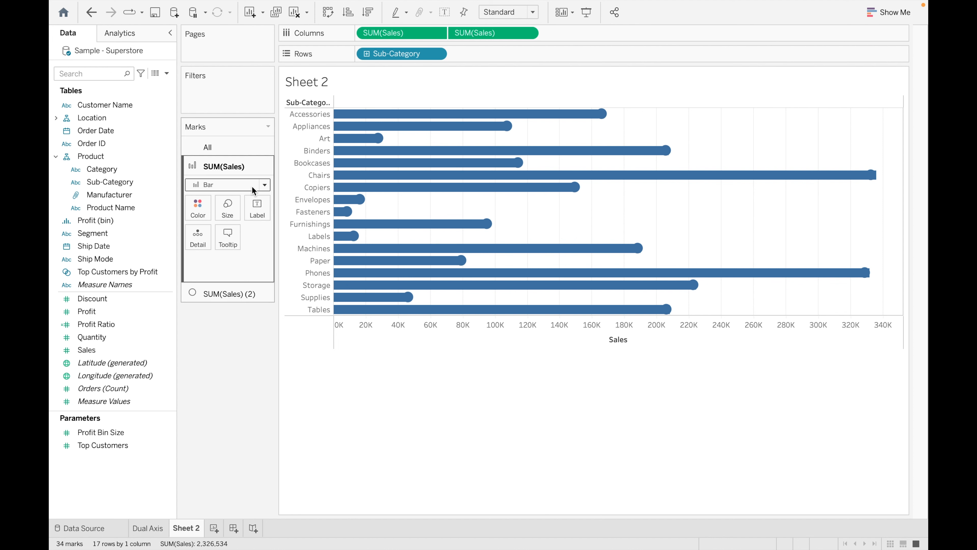
left_click(231, 204)
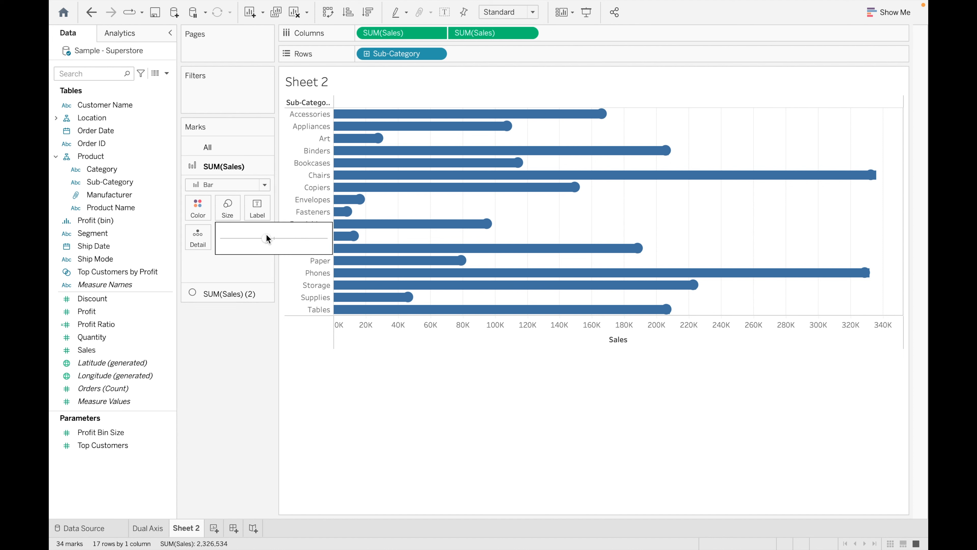
left_click_drag(261, 236, 260, 236)
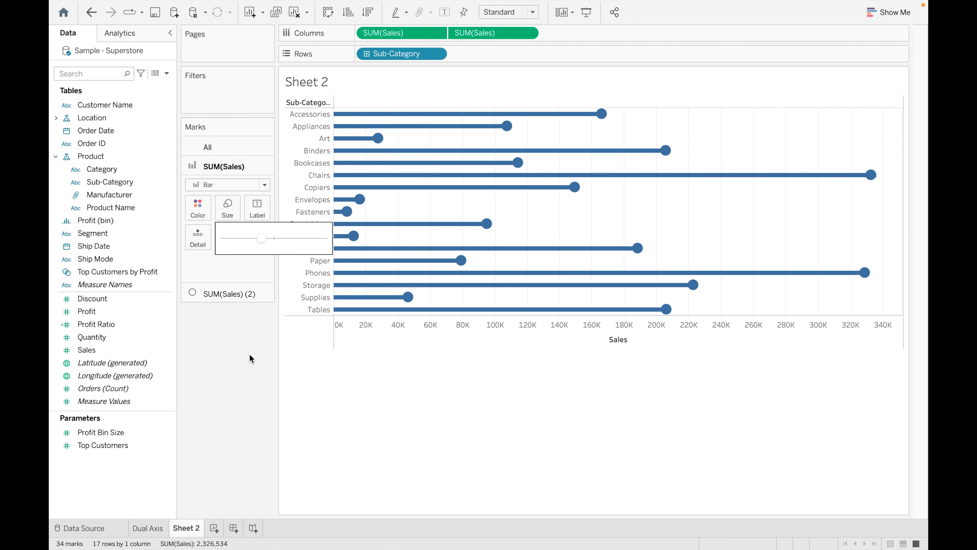
left_click(241, 350)
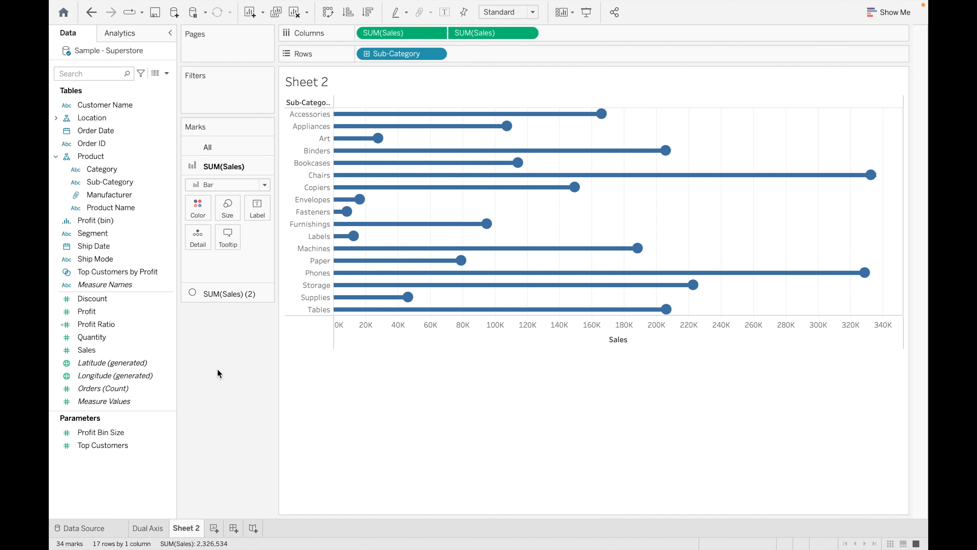
Color the bars of the first SUM(Sales) measure black and the circles of the second one orange
left_click(204, 209)
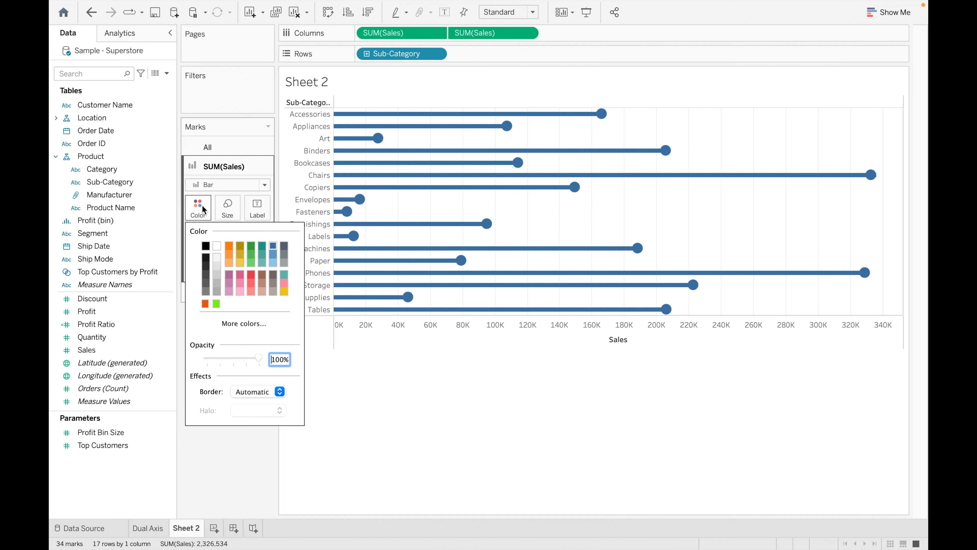
left_click(207, 248)
left_click(355, 385)
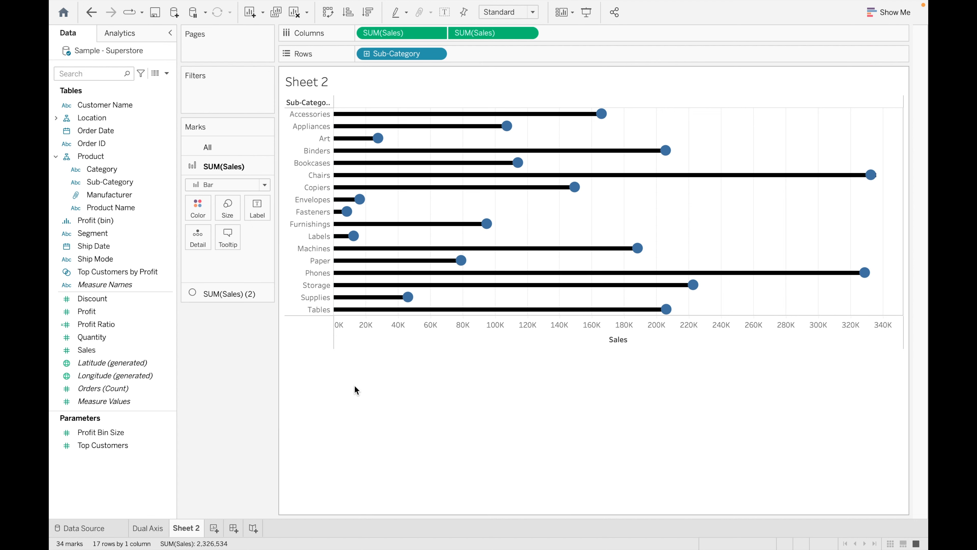
left_click(235, 292)
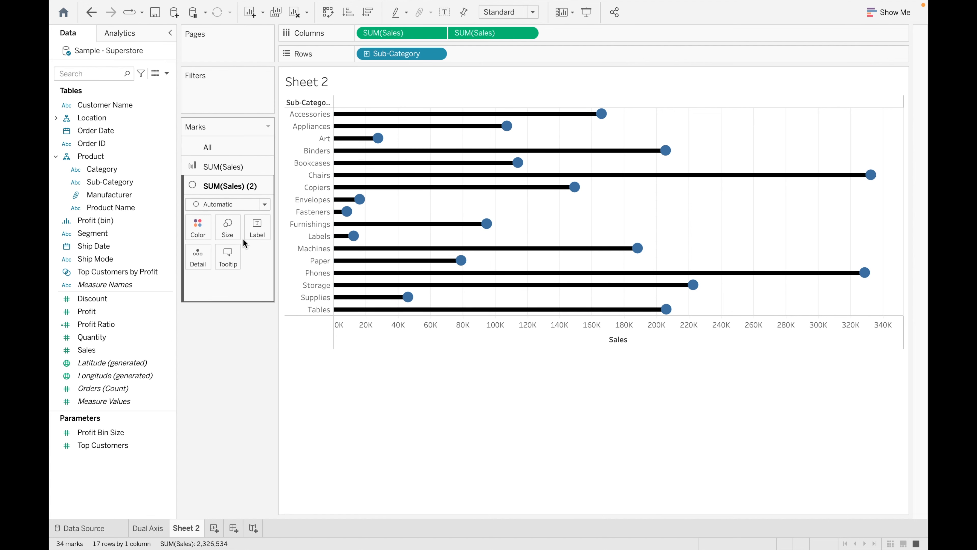
left_click(203, 230)
left_click(231, 265)
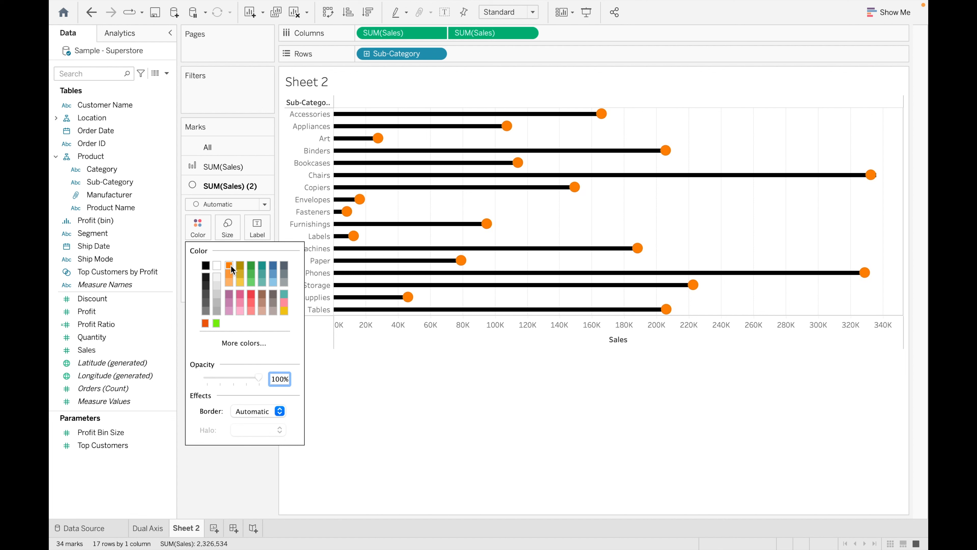
left_click(376, 405)
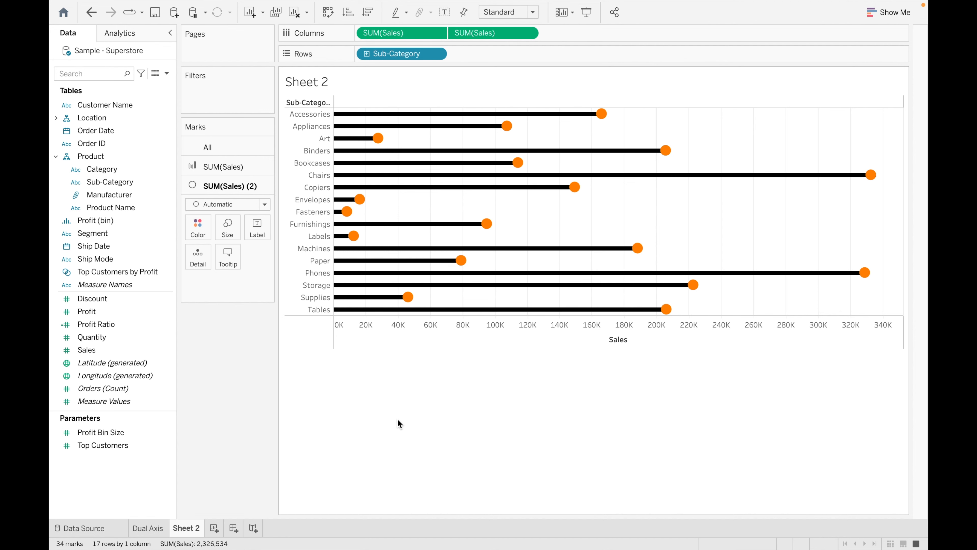
Switch to the presentation to check the use-case list, and return to Tableau
key("ctrl+Left")
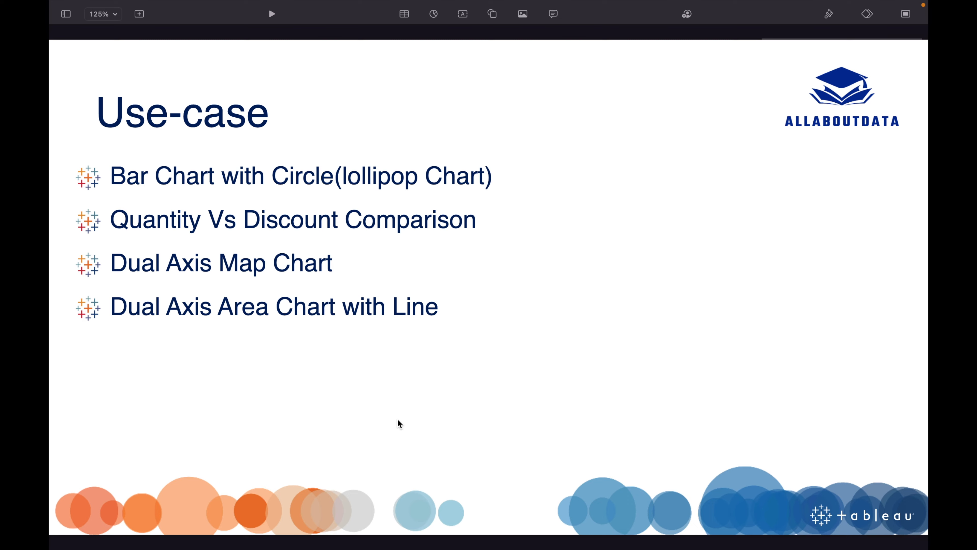
key("ctrl+Right")
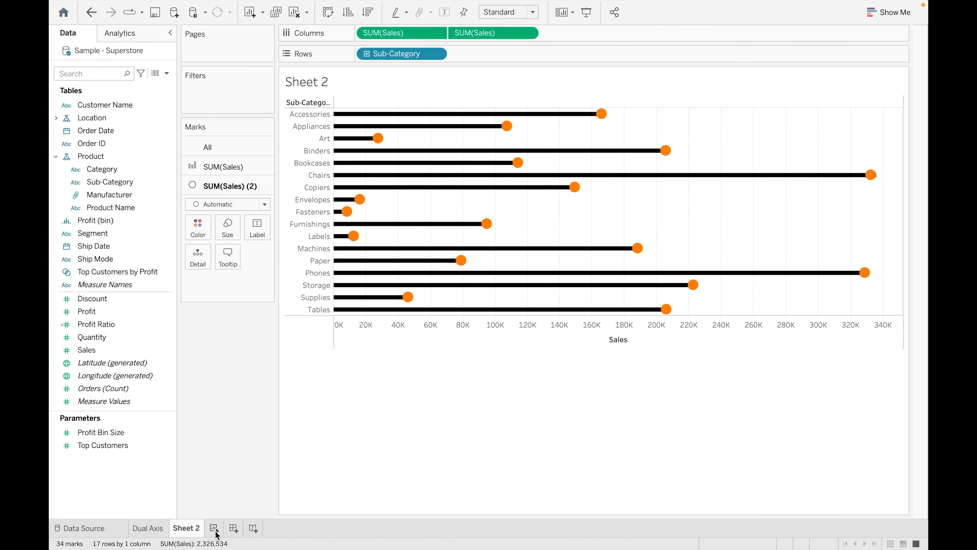
Add a new blank worksheet and rename Sheet 2 as "Usecaase -1"
left_click(215, 528)
double_click(192, 527)
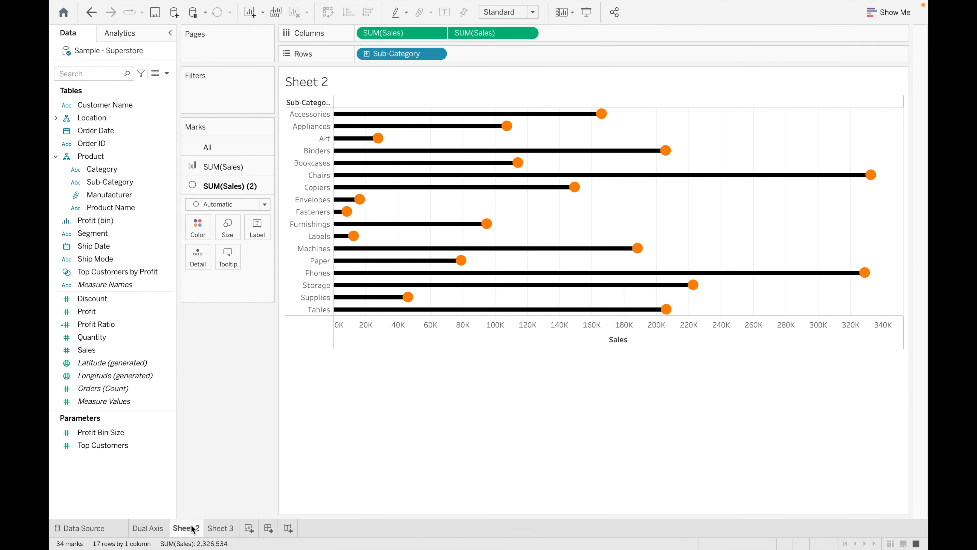
key("BackSpace")
type("Usecasee")
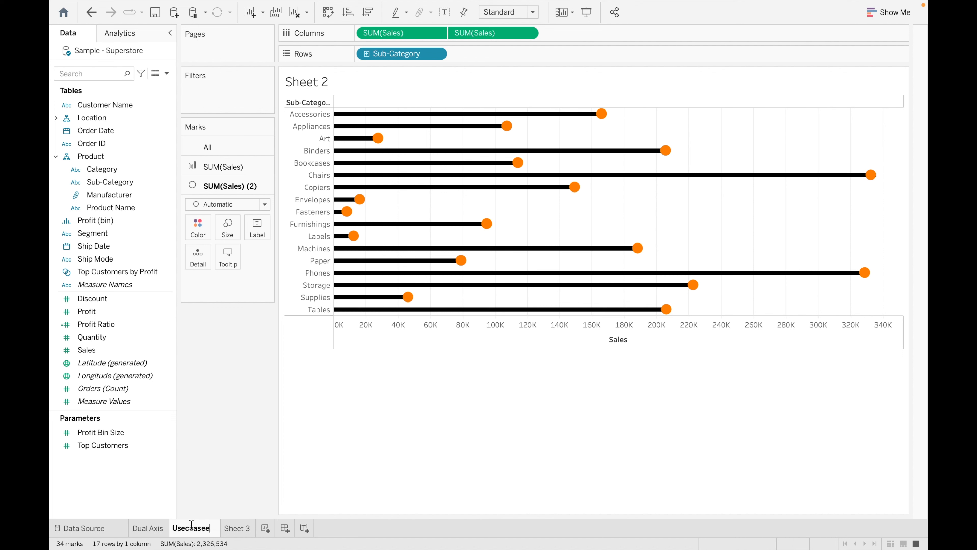
key("BackSpace")
type("-1")
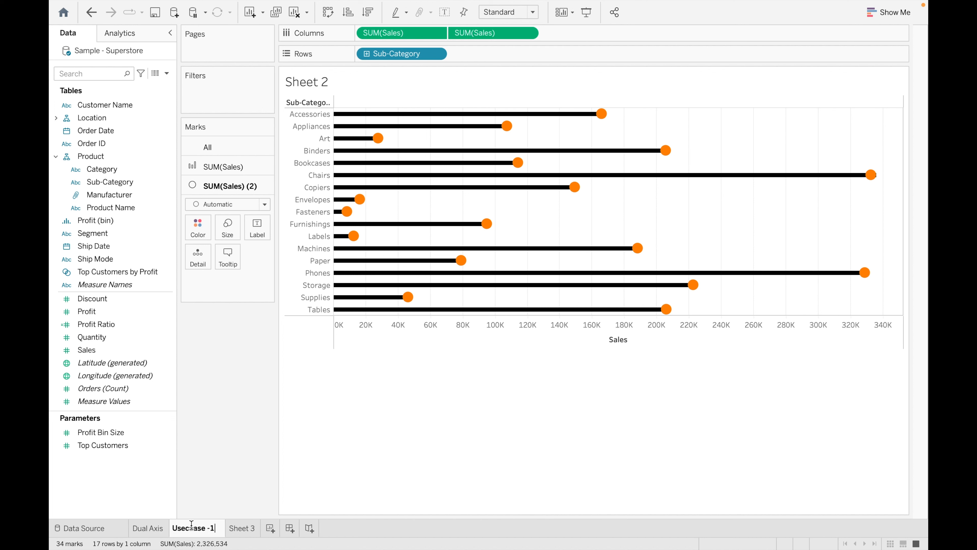
Rename the new blank worksheet, Sheet 3, as "usecase -2"
double_click(245, 526)
key("BackSpace")
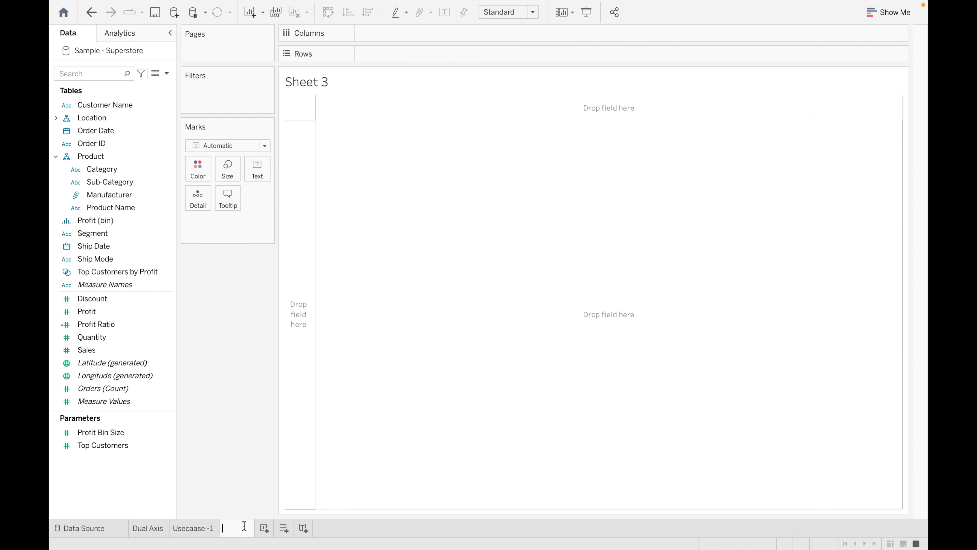
type("usecase -2")
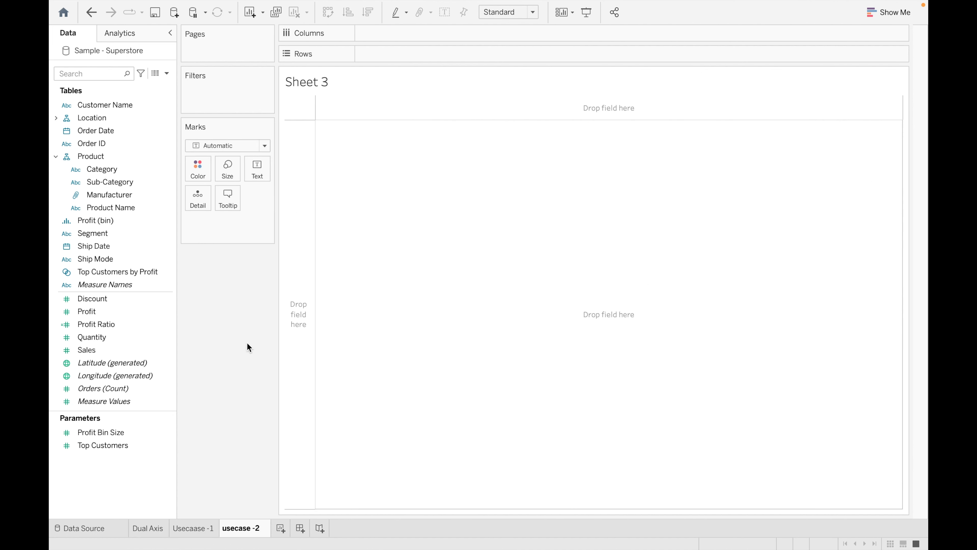
key("Return")
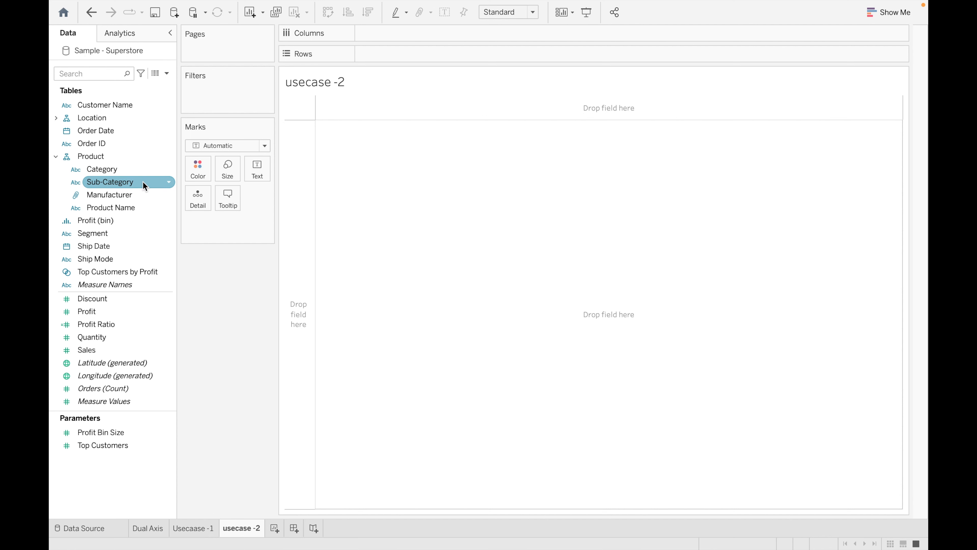
Build a dual-axis chart with Sub-Category in the columns and the sums of Discount and Quantity in the rows
left_click_drag(143, 181, 430, 38)
left_click_drag(86, 311, 432, 56)
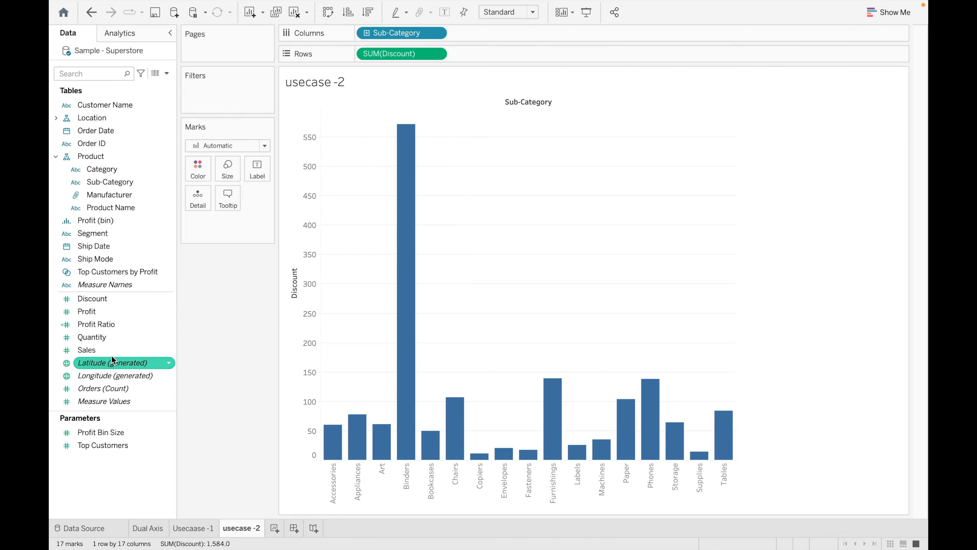
left_click_drag(111, 342, 500, 56)
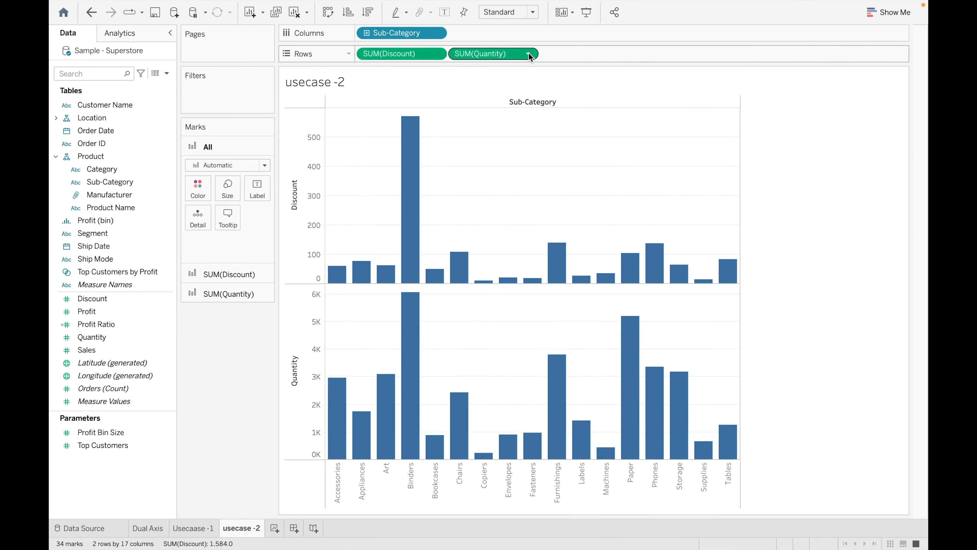
left_click(529, 55)
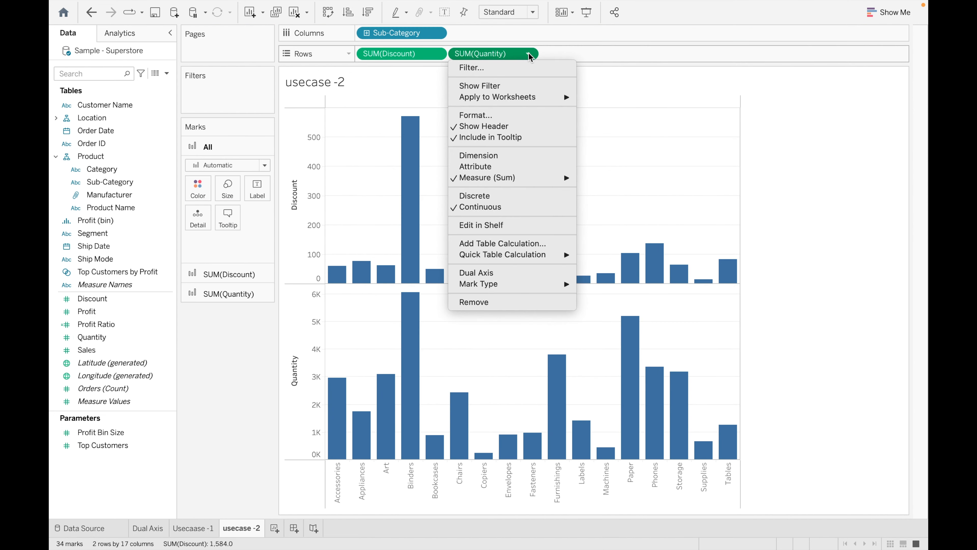
left_click(543, 274)
Set the mark type of SUM(Discount) to Bar and that of SUM(Quantity) to Line
left_click(230, 283)
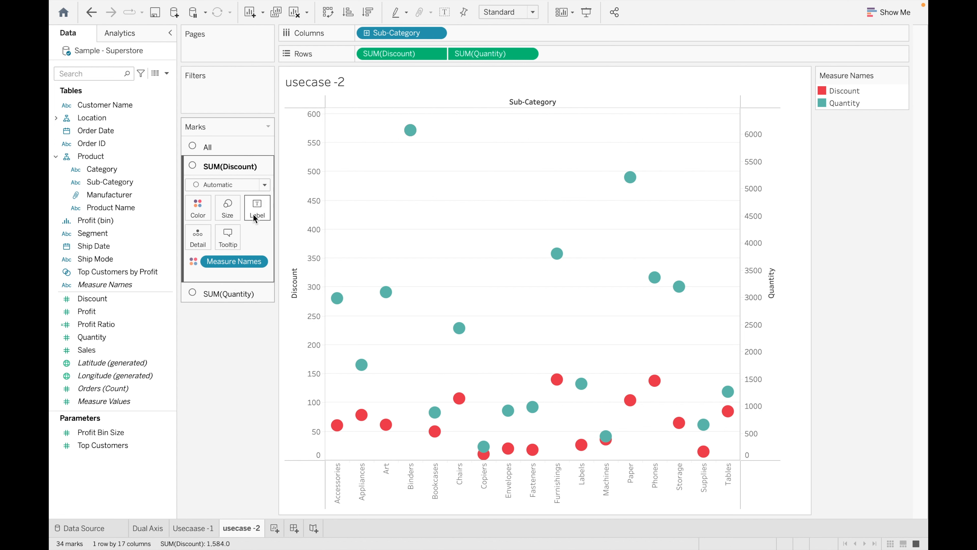
left_click(265, 184)
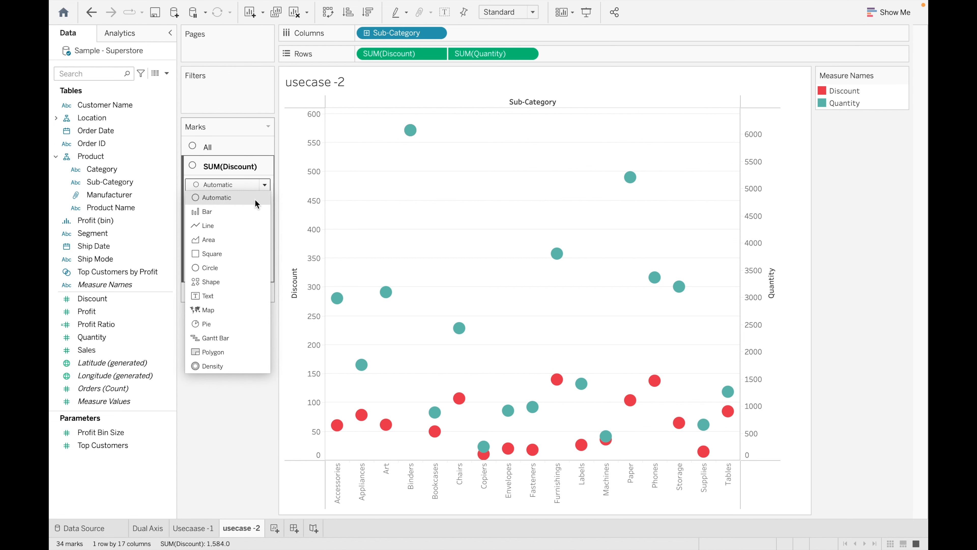
left_click(230, 210)
left_click(239, 295)
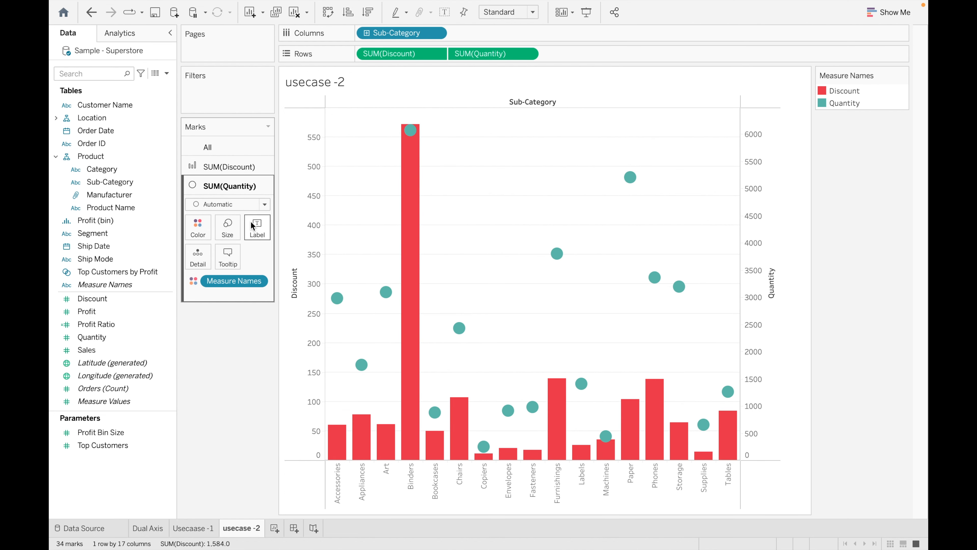
left_click(264, 204)
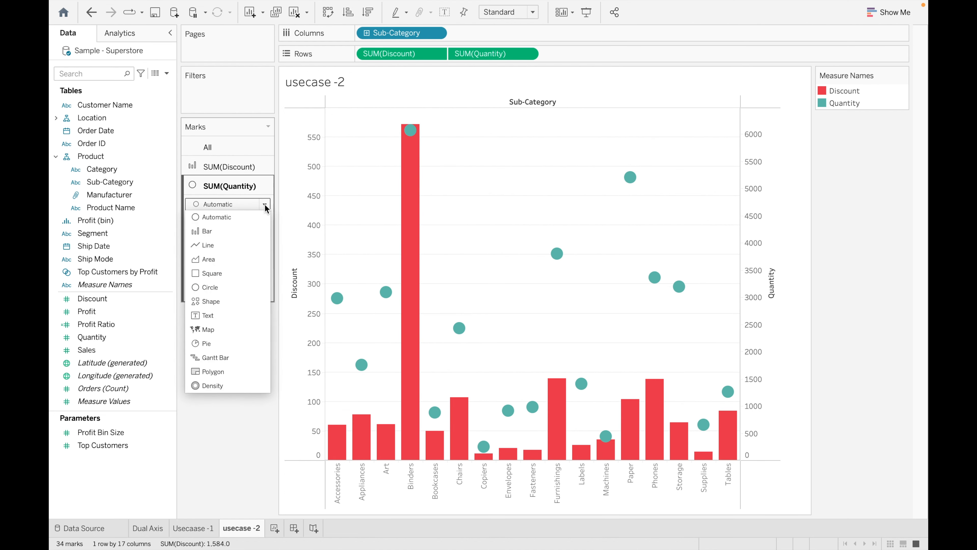
left_click(225, 246)
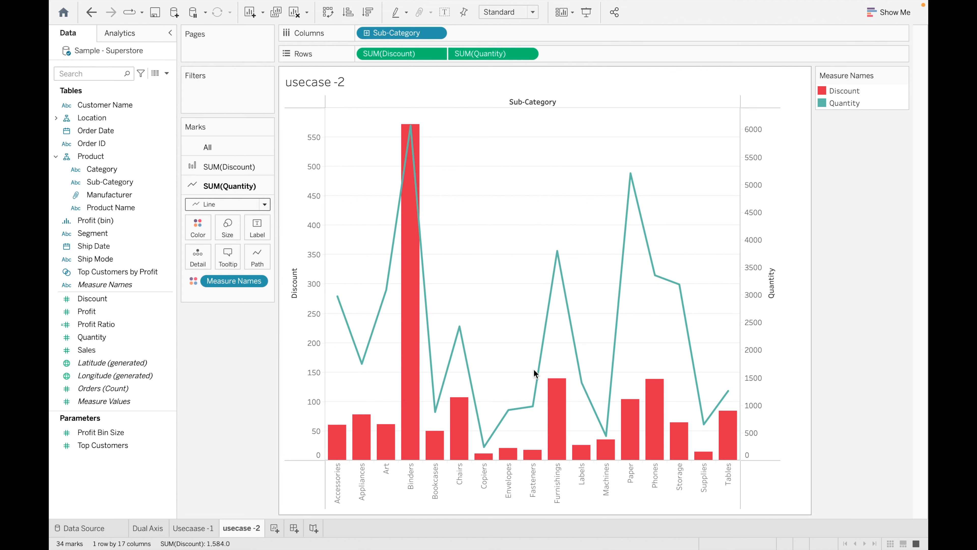
Inspect the quantity line across the sub-categories, check the use-case list in the presentation, and return to Tableau
mouse_move(387, 289)
mouse_move(406, 214)
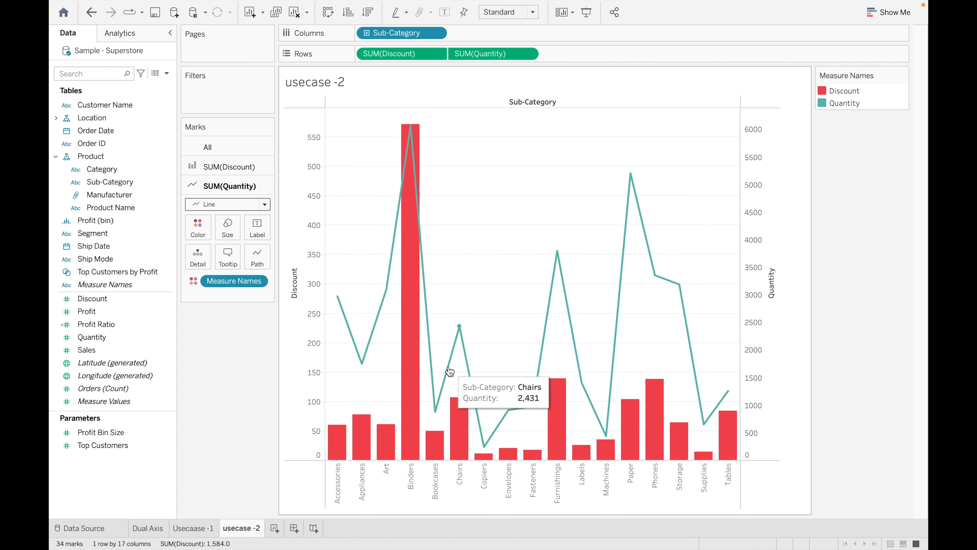
mouse_move(508, 409)
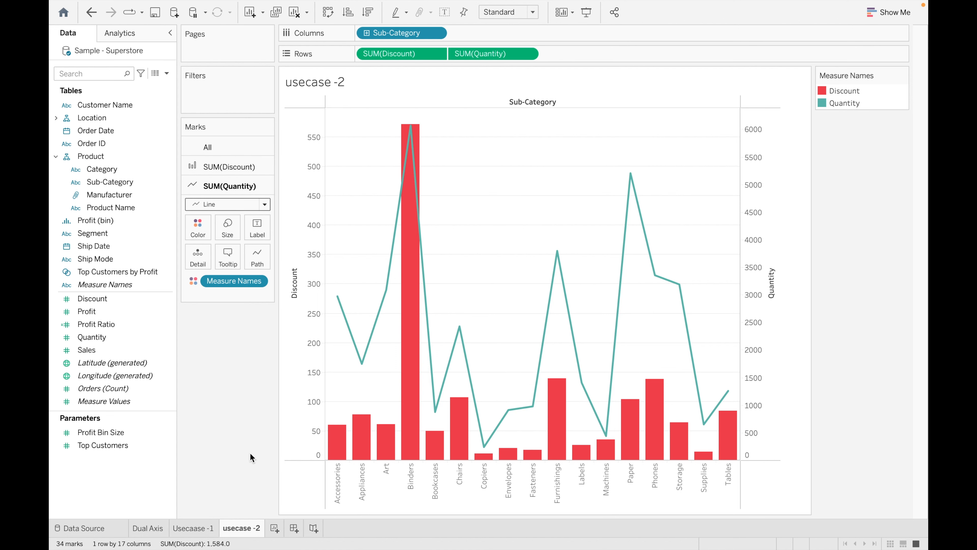
key("ctrl+Left")
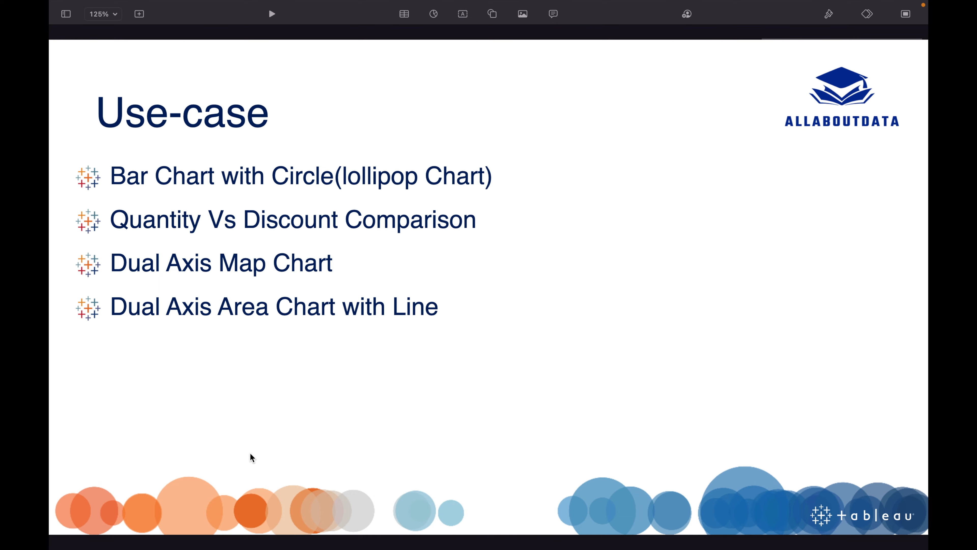
key("ctrl+Right")
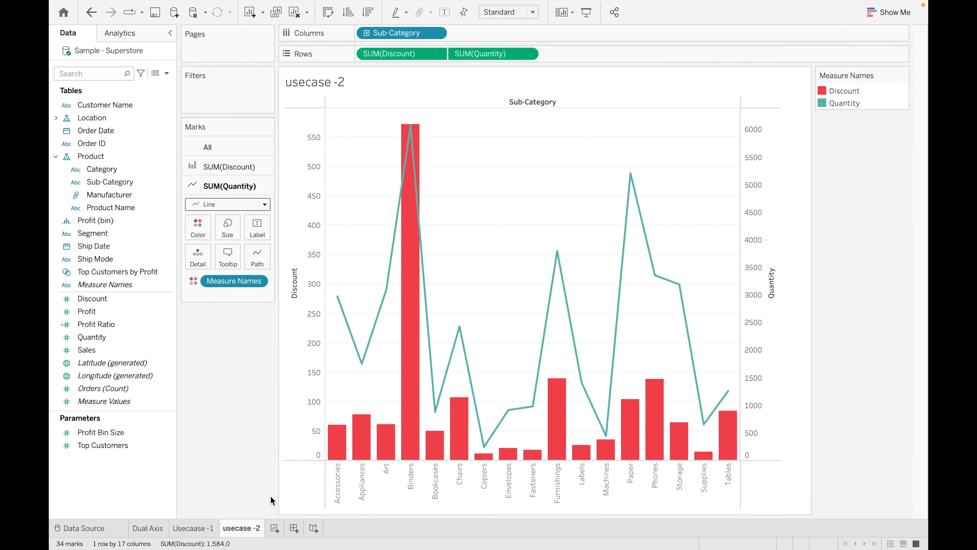
Add a new worksheet and name it "usecase -3"
left_click(274, 528)
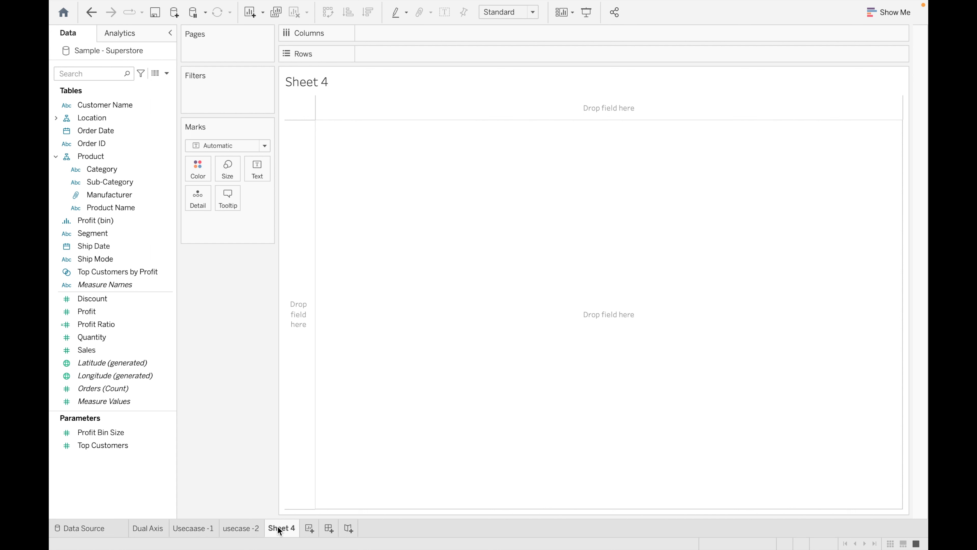
double_click(280, 529)
key("BackSpace")
type("usecase -3")
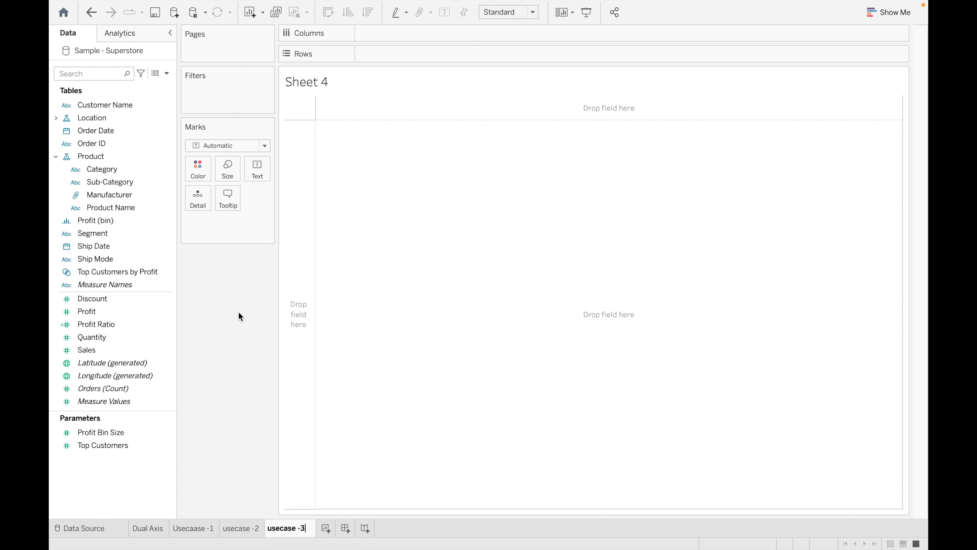
key("Return")
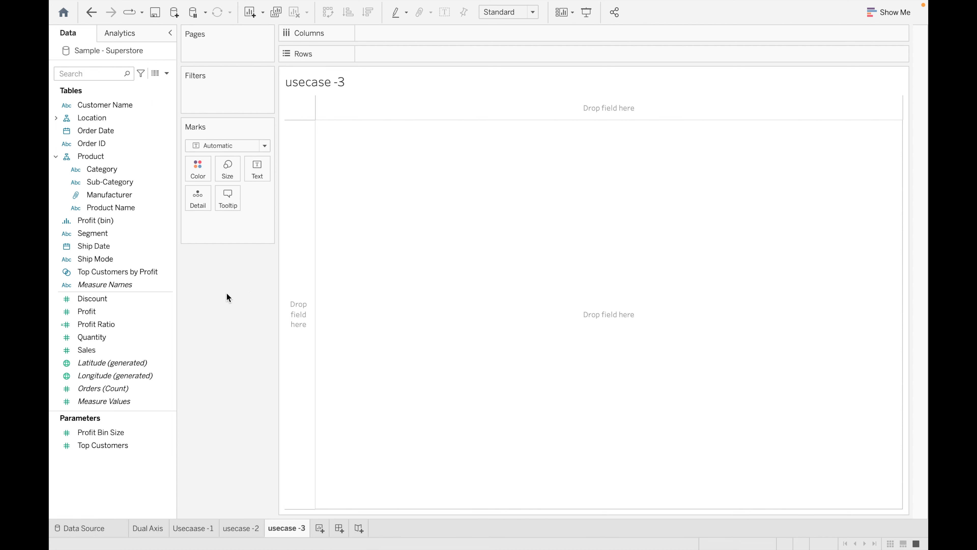
Build a map from State/Province and set its mark type to Map
left_click(56, 118)
double_click(120, 156)
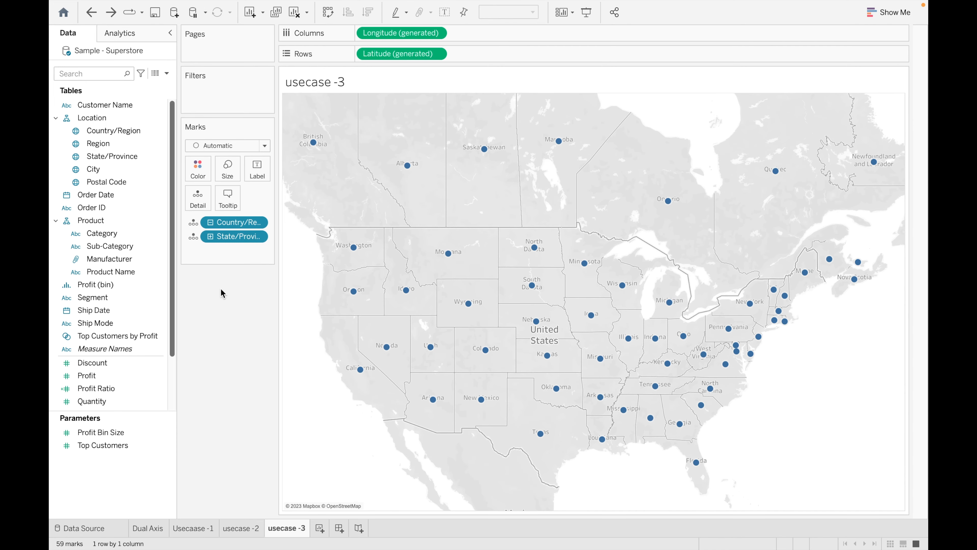
left_click(264, 146)
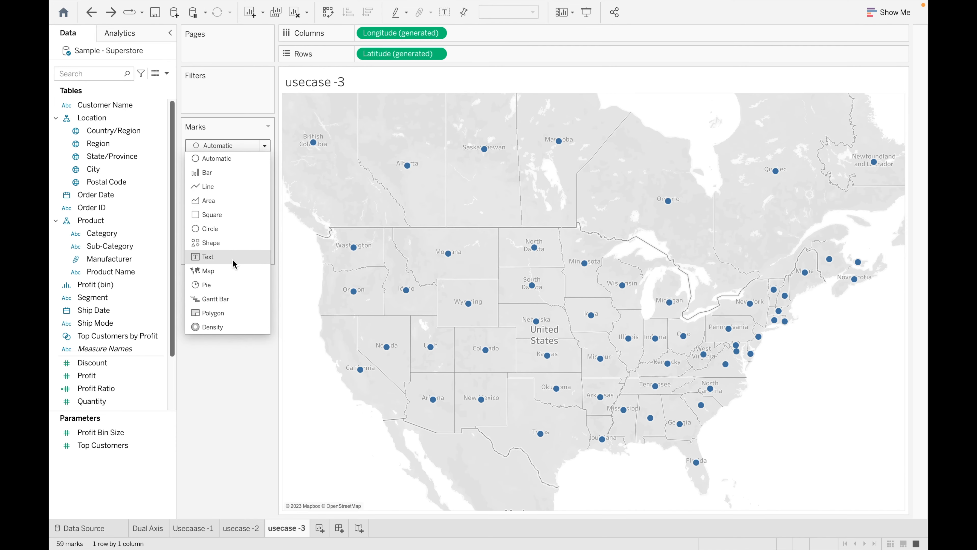
left_click(232, 272)
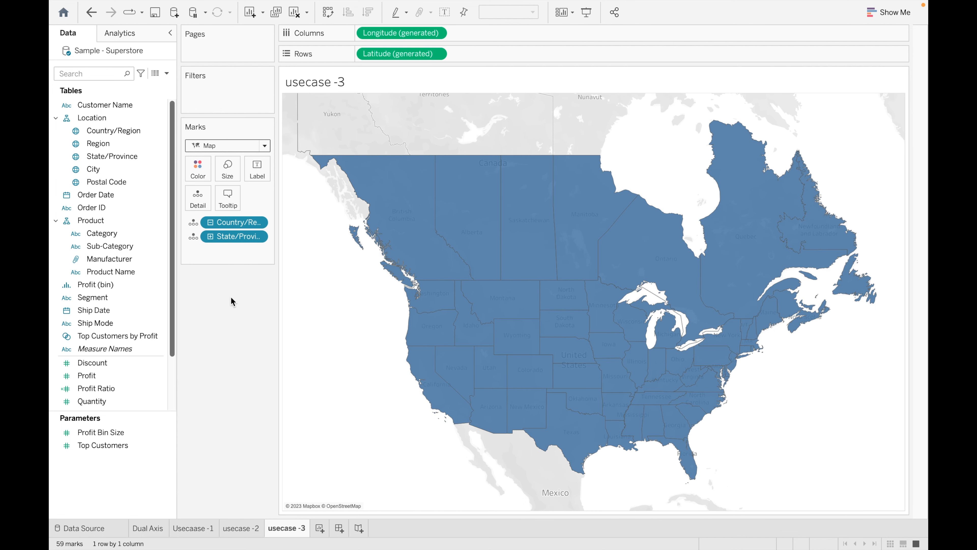
Color the map by the sum of Profit using the Blue-Teal palette
left_click_drag(109, 380, 196, 177)
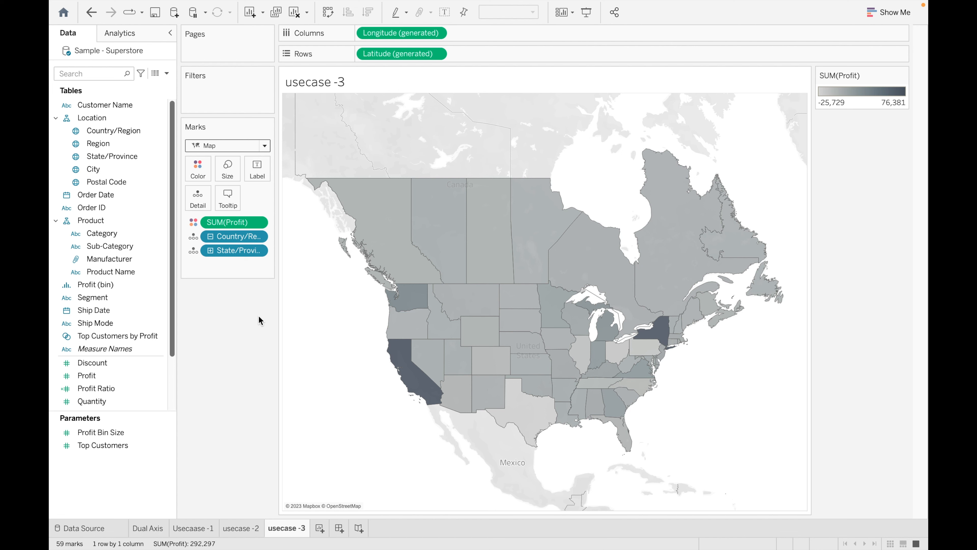
left_click(200, 169)
left_click(268, 211)
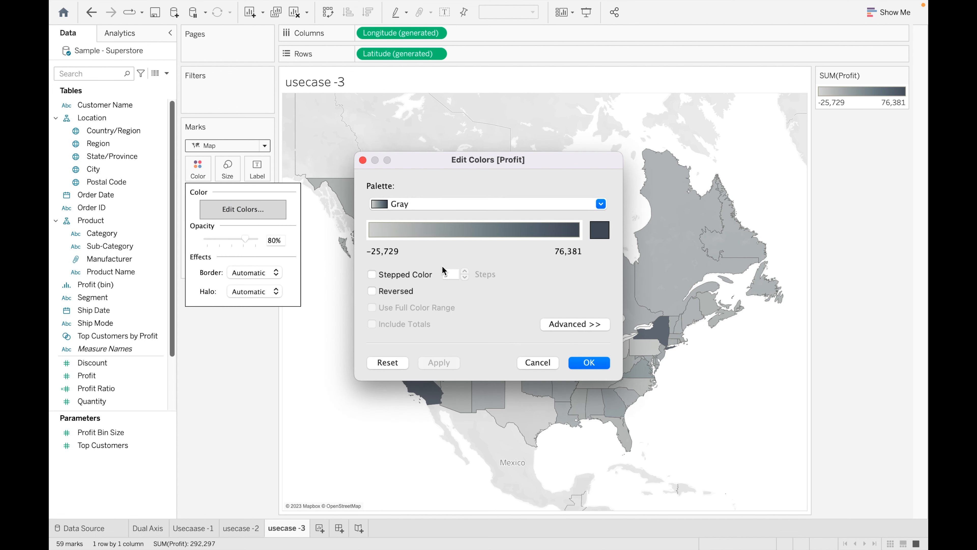
left_click(601, 204)
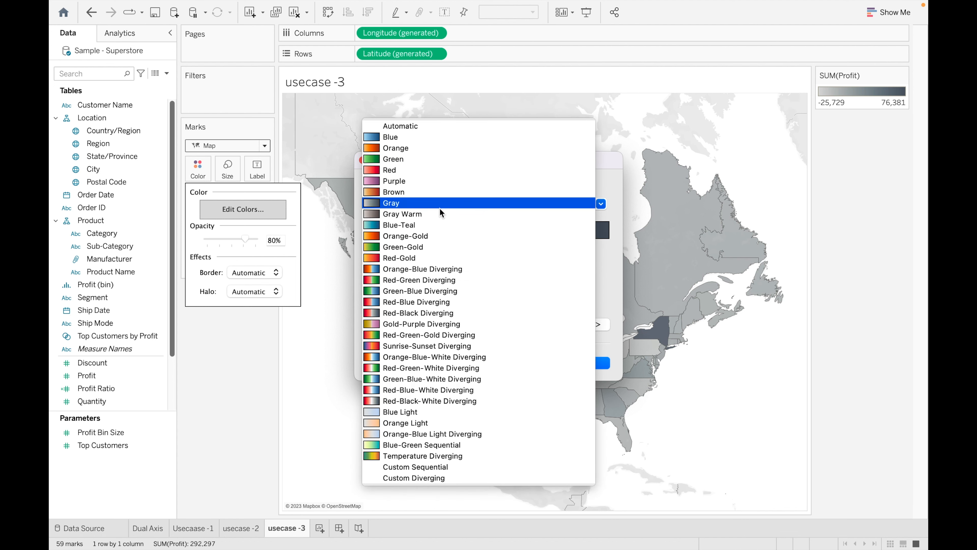
left_click(429, 225)
left_click(589, 363)
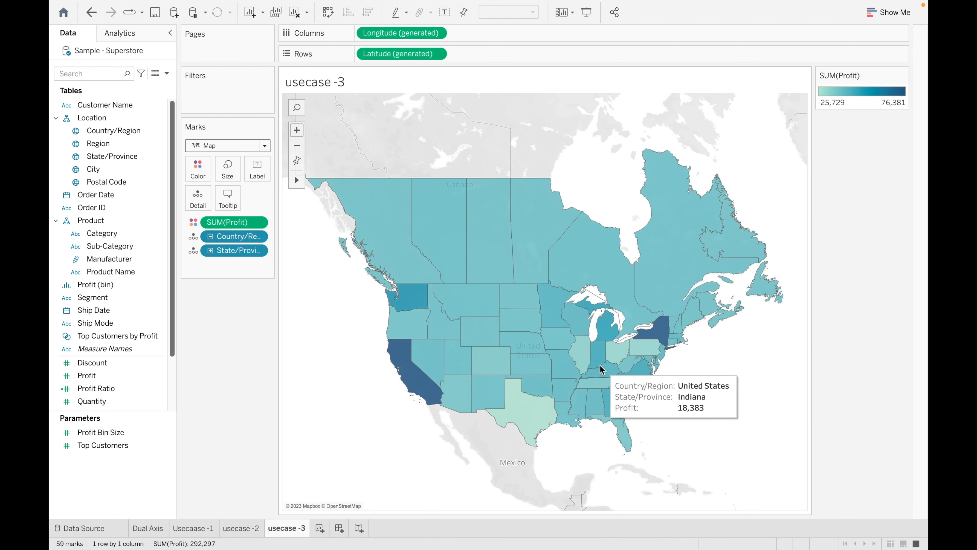
Check the profit of individual states on the map and duplicate Latitude (generated) in the rows
mouse_move(418, 380)
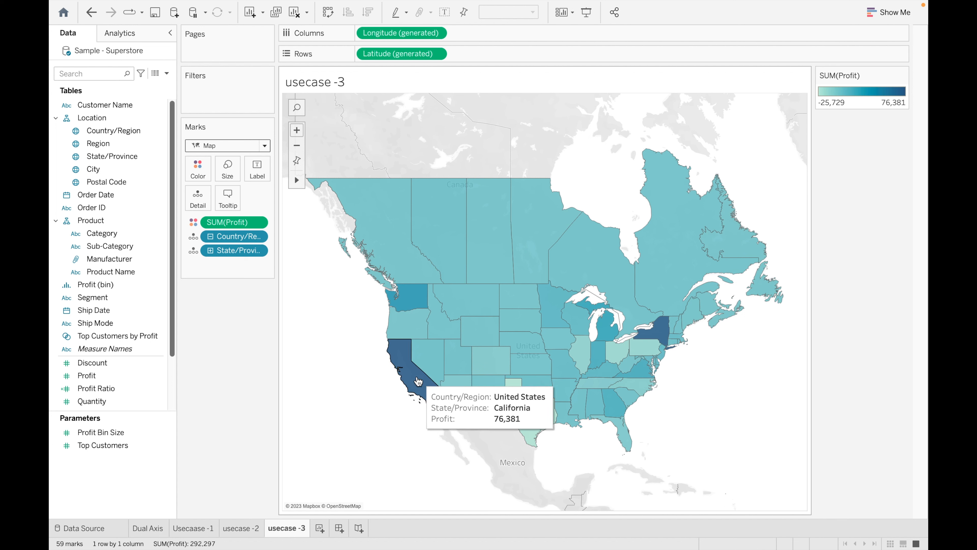
mouse_move(650, 337)
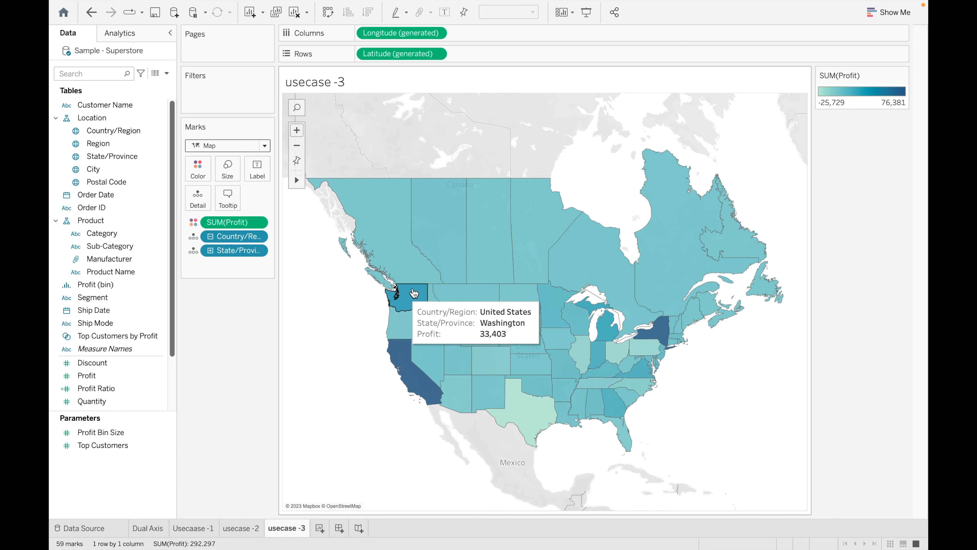
mouse_move(661, 220)
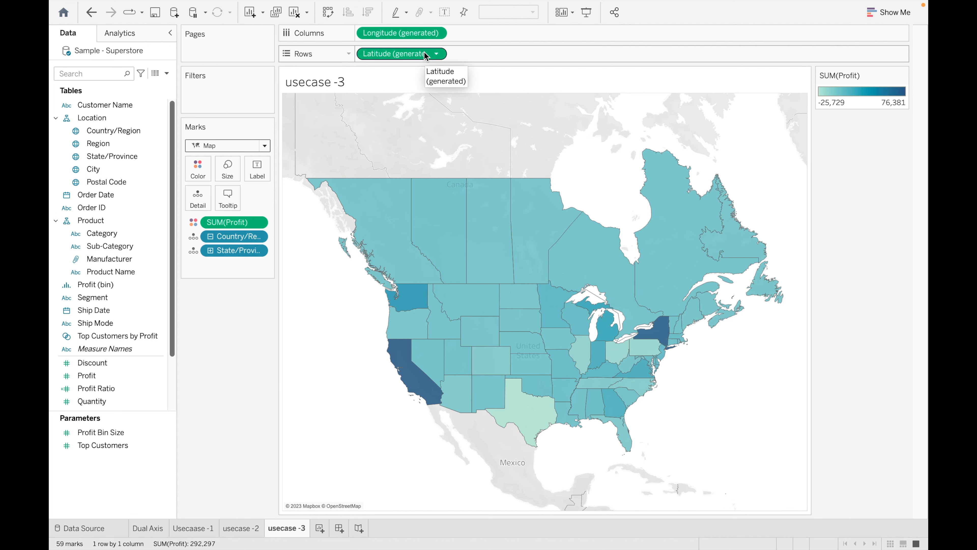
left_click_drag(426, 55, 517, 55)
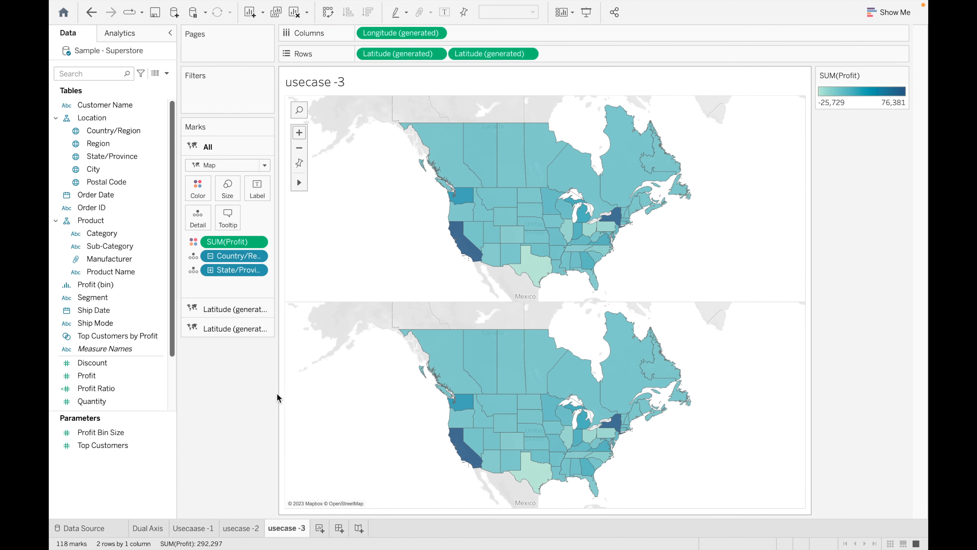
Drill the second Latitude map down to City and overlay the two maps as a dual axis
left_click(229, 328)
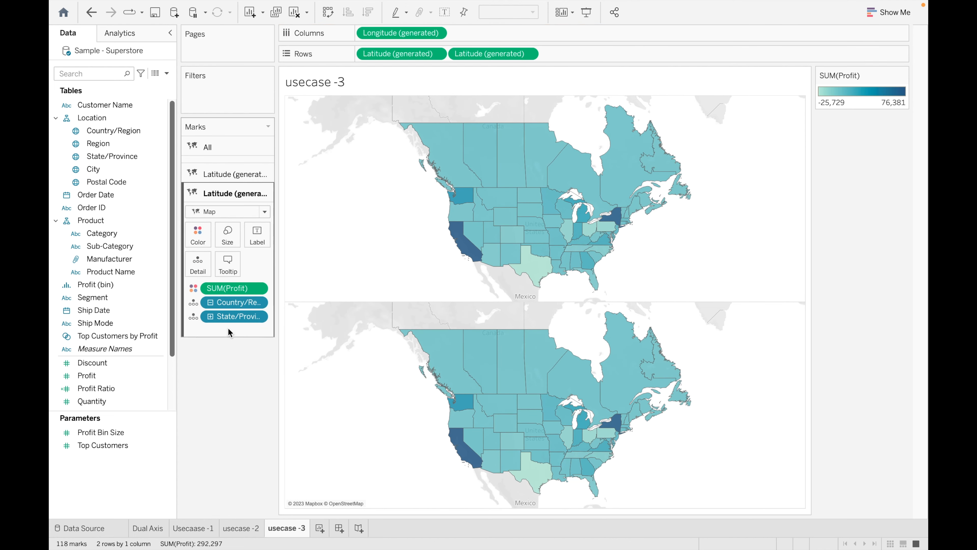
left_click(210, 308)
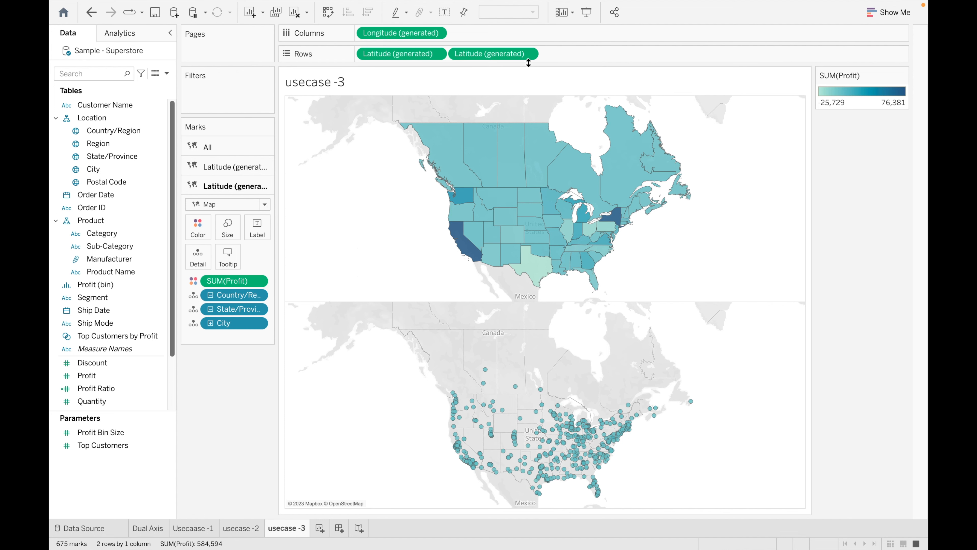
left_click(529, 54)
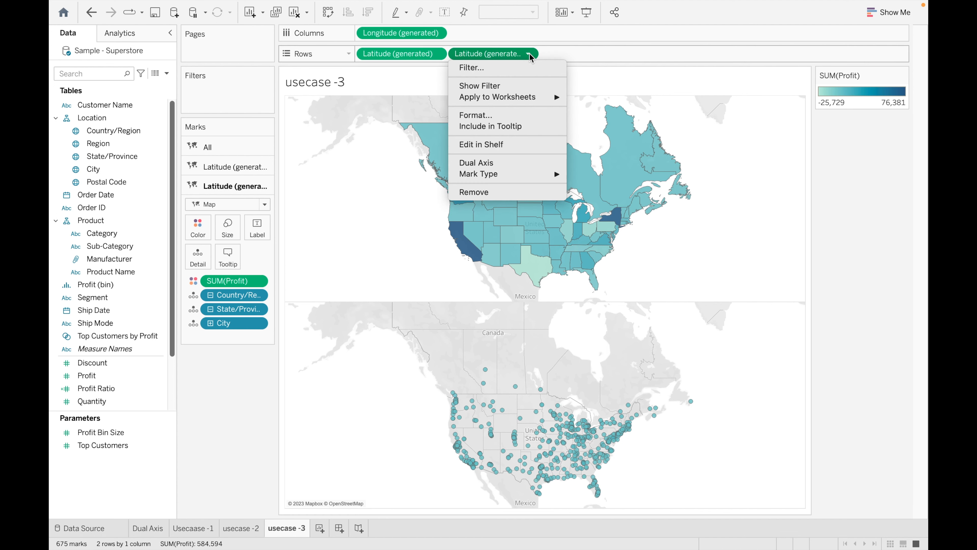
left_click(530, 166)
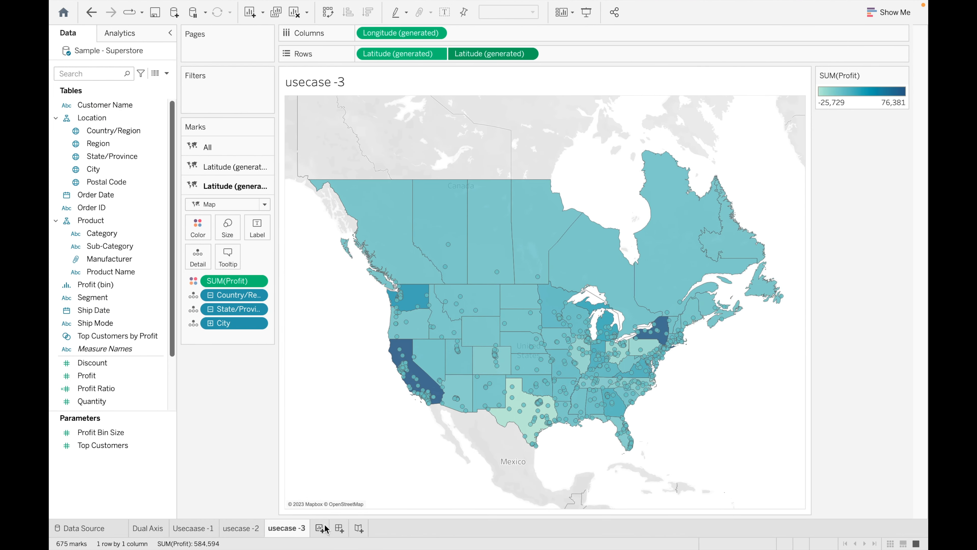
Add another new worksheet and name it "Usecase -4"
left_click(322, 529)
double_click(322, 527)
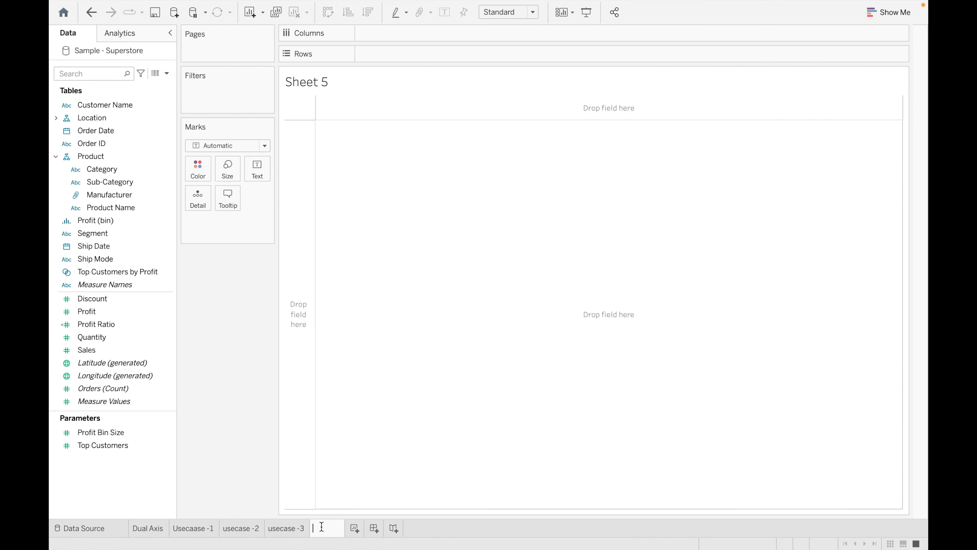
type("Usecase -4")
left_click(234, 358)
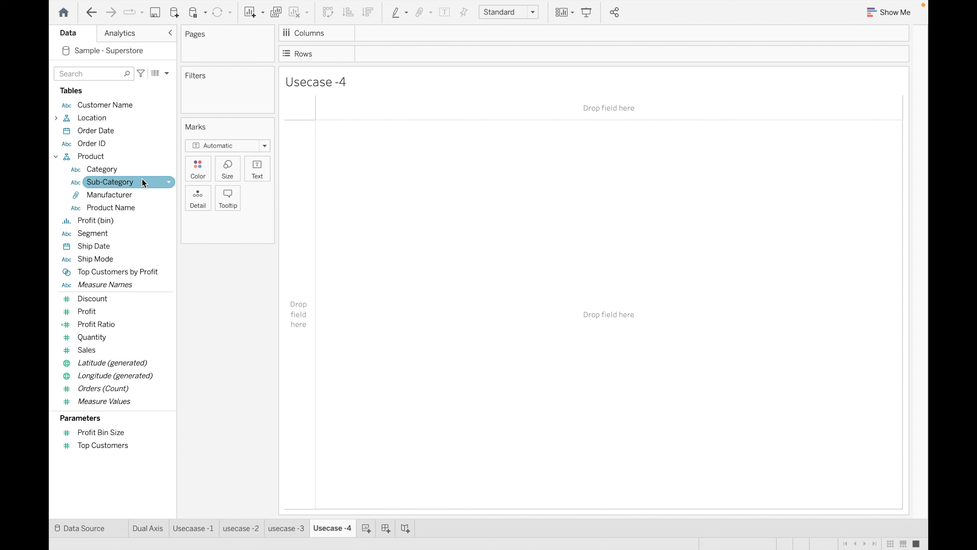
Place Order Date in the columns as a continuous Year
left_click(125, 158)
left_click(124, 143)
left_click_drag(125, 131, 441, 34)
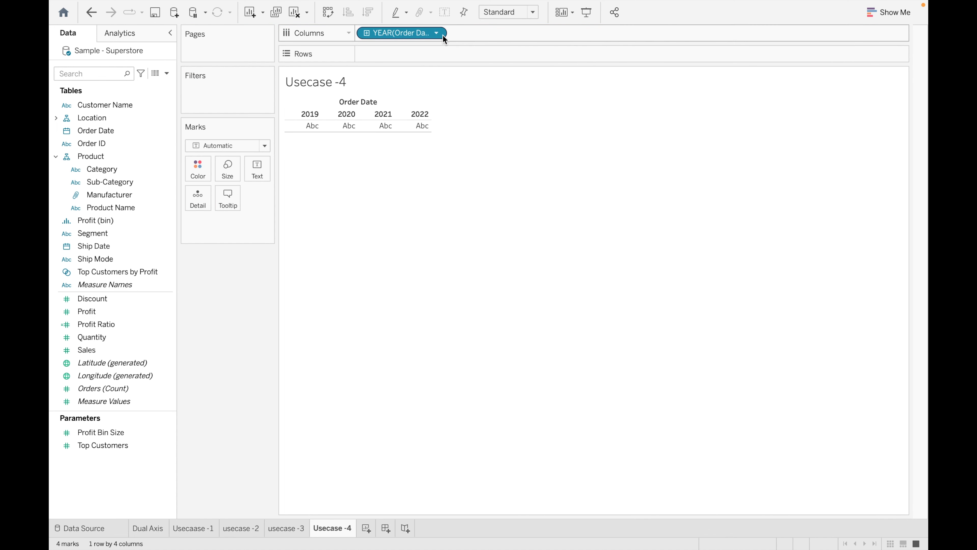
left_click(439, 33)
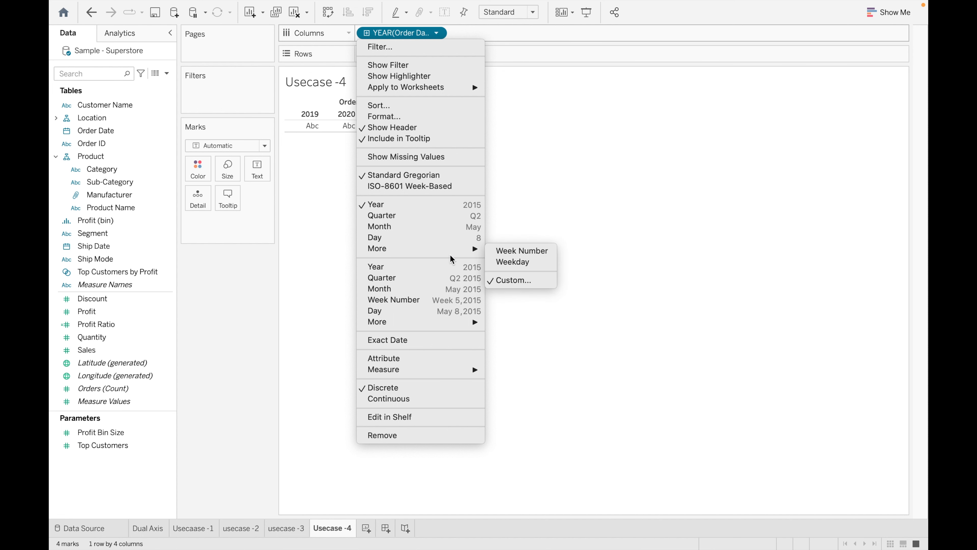
left_click(454, 268)
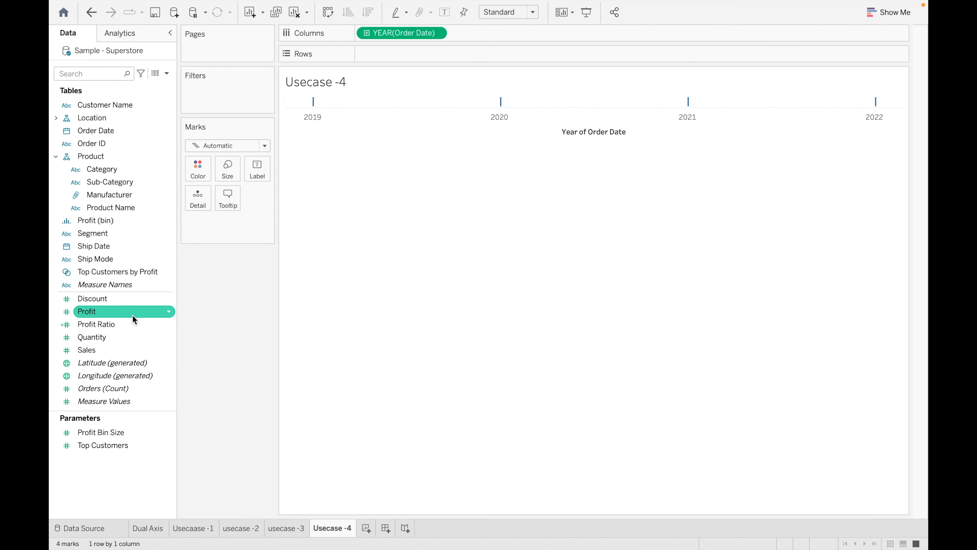
Plot the sum of Profit in the rows as an area chart colored by Segment
mouse_move(134, 314)
left_mouse_down()
mouse_move(424, 124)
mouse_move(416, 58)
left_mouse_up()
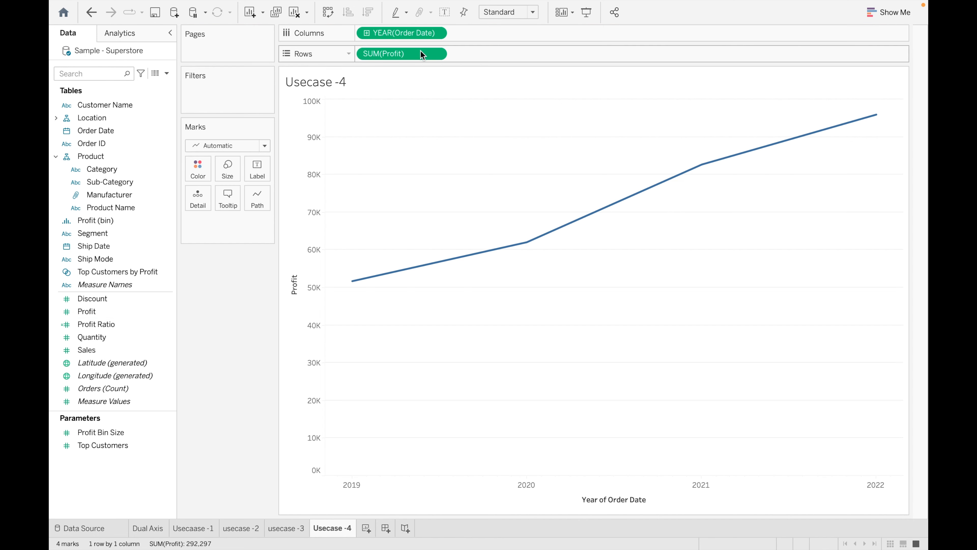
left_click(266, 145)
left_click(223, 203)
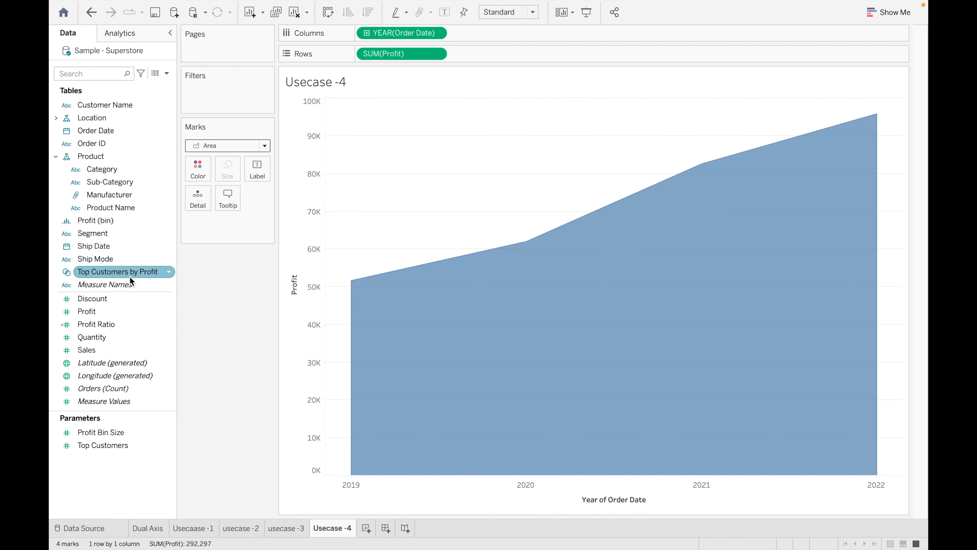
left_click_drag(116, 233, 202, 171)
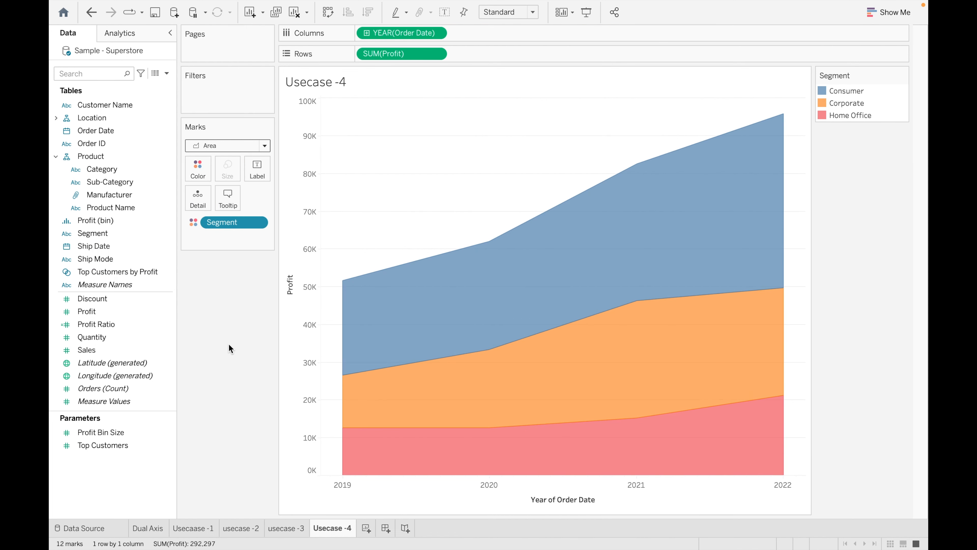
Duplicate SUM(Profit) in the rows and set the mark type of the second one to Line
mouse_move(343, 282)
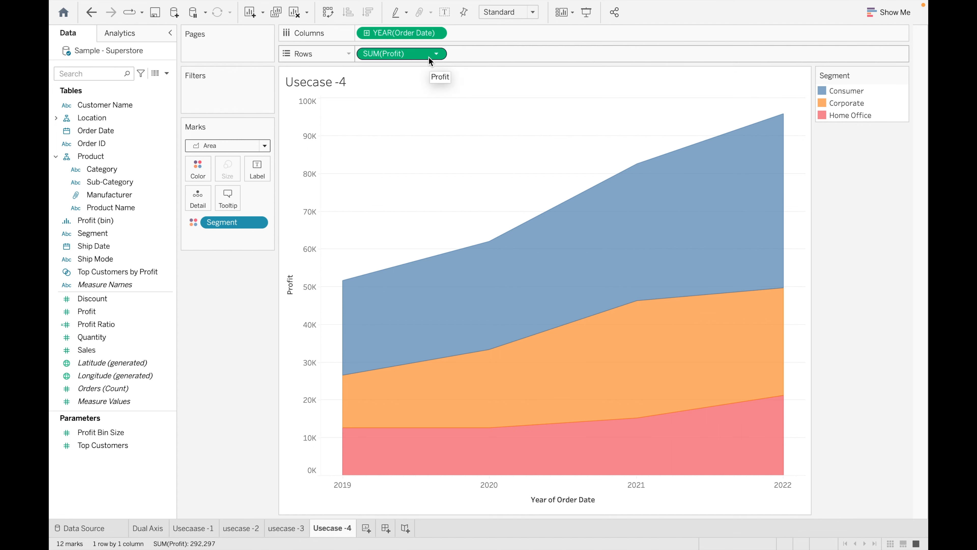
left_click_drag(428, 57, 534, 57)
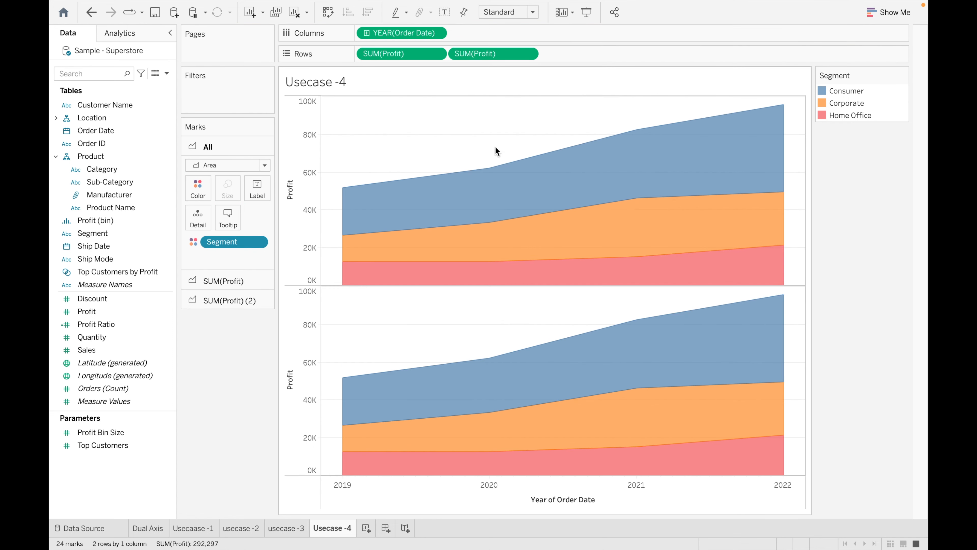
left_click(236, 292)
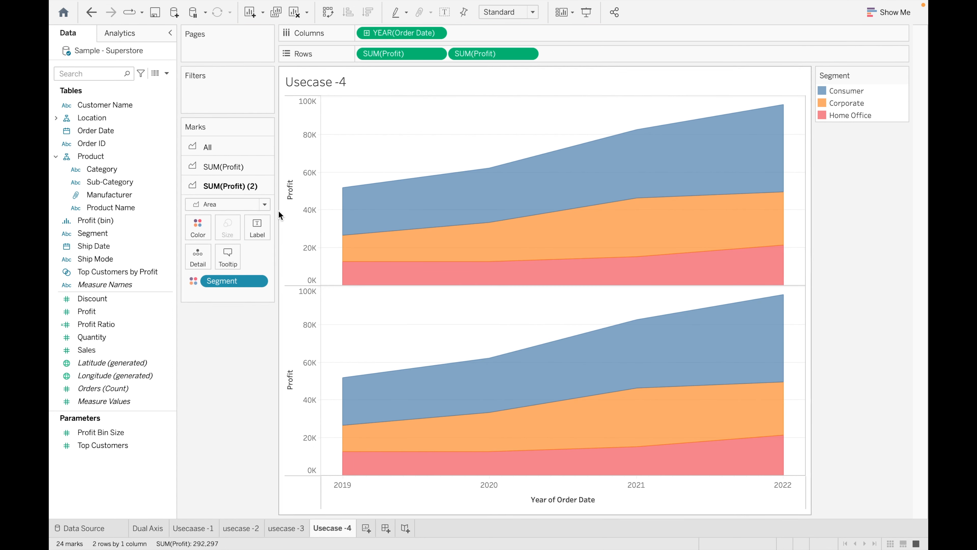
left_click(265, 205)
left_click(219, 248)
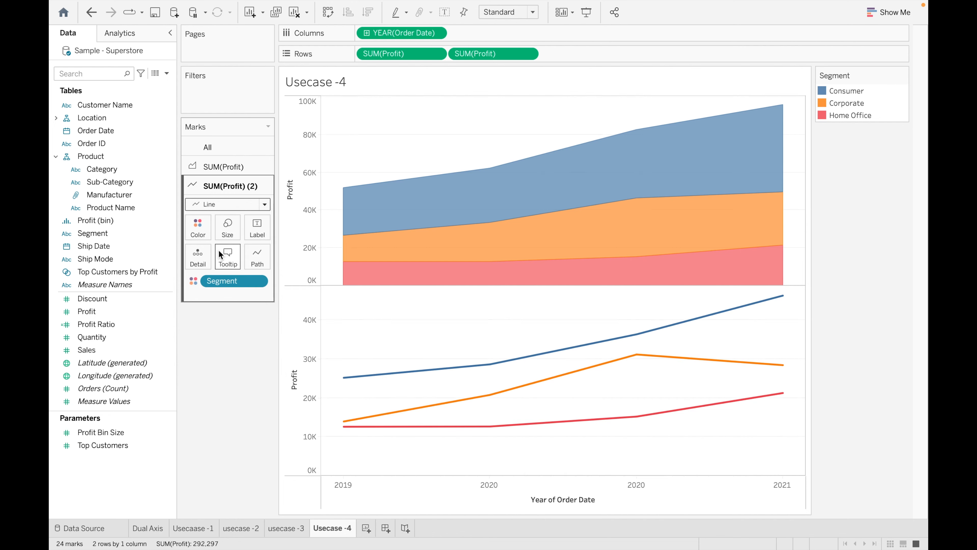
Remove Segment from the SUM(Profit) (2) marks and color the total profit line black
left_click_drag(228, 283, 239, 404)
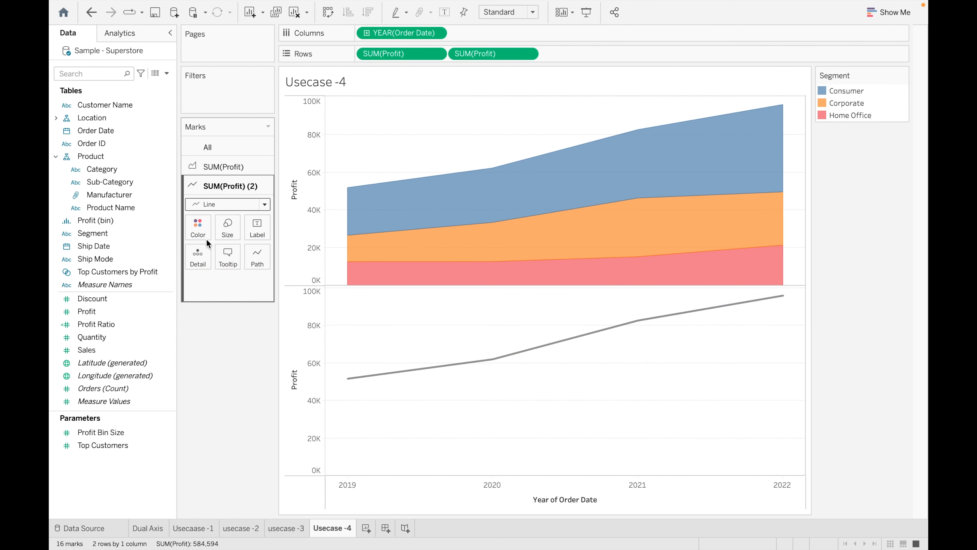
left_click(198, 227)
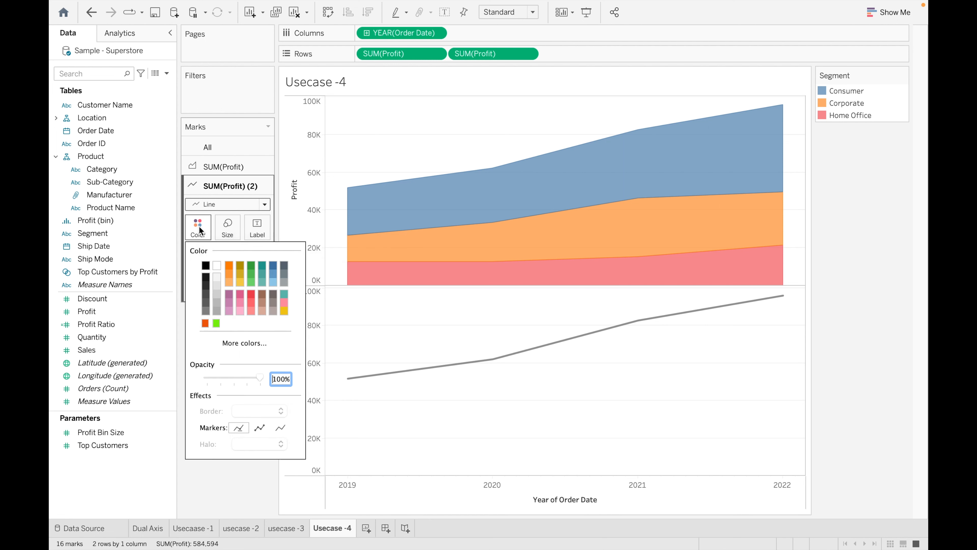
left_click(205, 265)
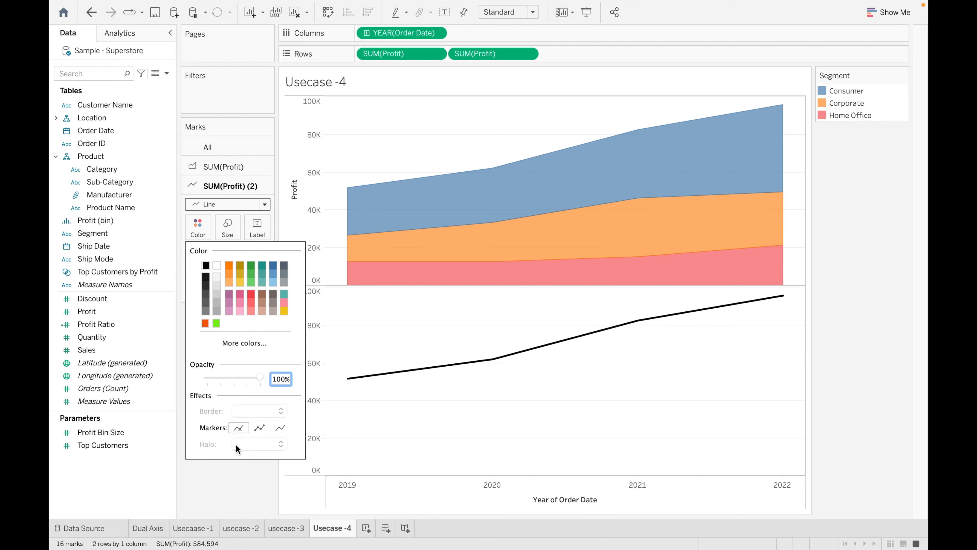
left_click(222, 478)
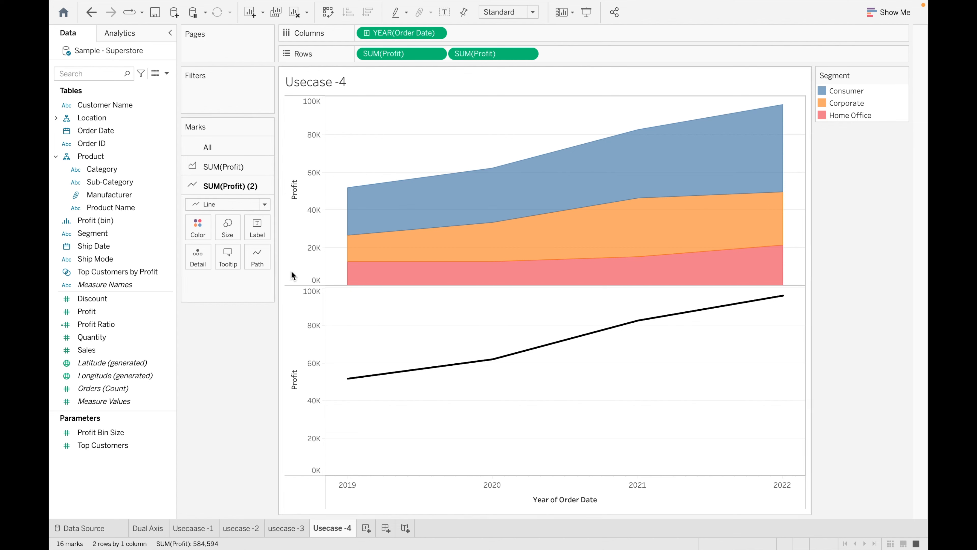
Combine the profit area chart and the total profit line as a dual axis
left_click(529, 55)
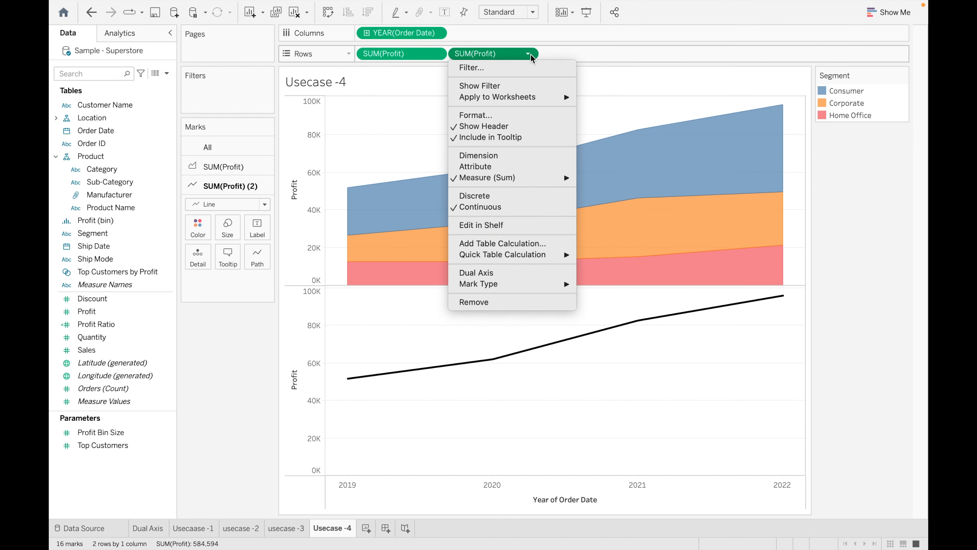
left_click(522, 272)
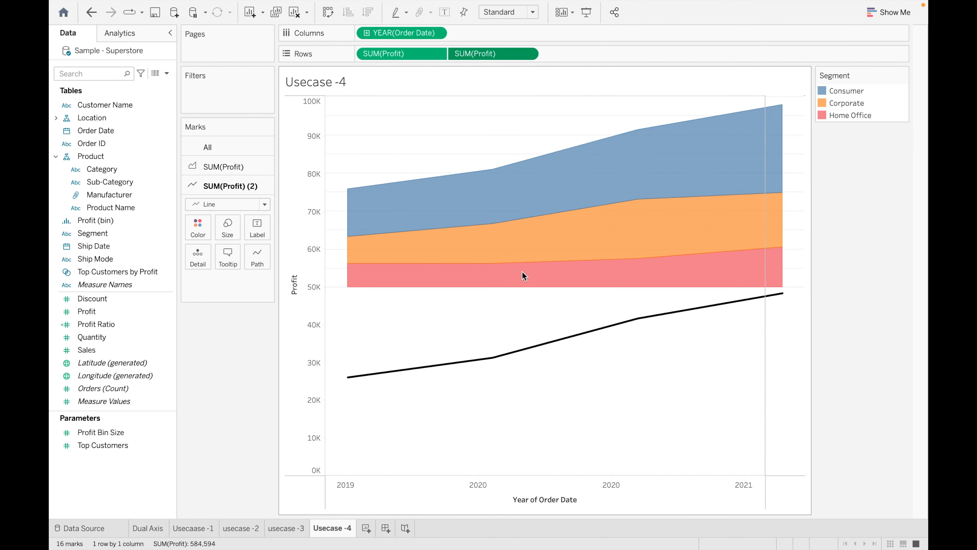